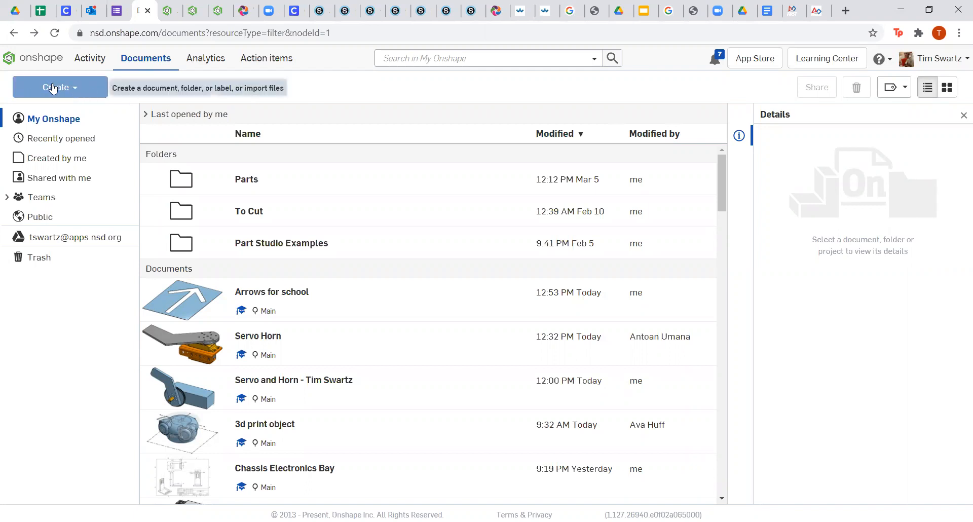
Open the Create menu on the My Onshape documents page.
{"action": "left_click", "coordinate": [58, 89]}
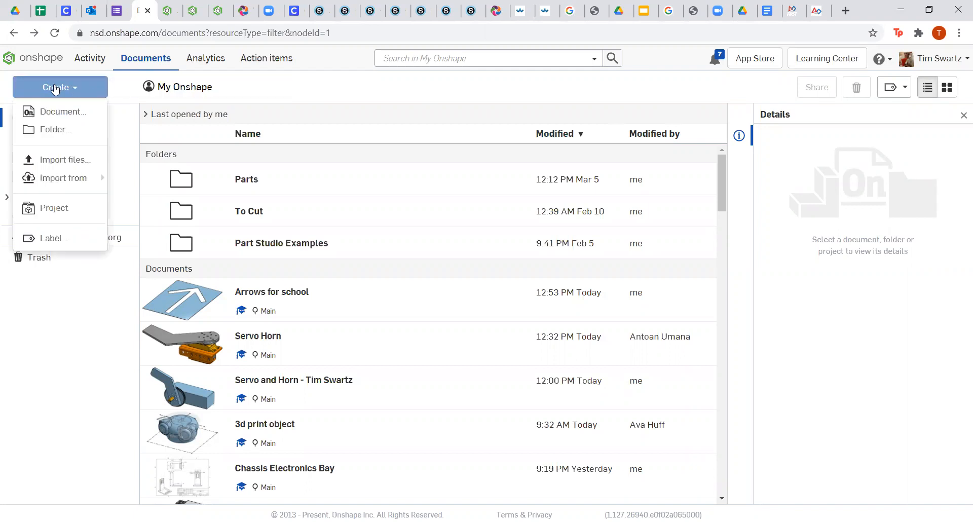
Create a new document named 'Square with Four Holes'.
{"action": "left_click", "coordinate": [63, 111]}
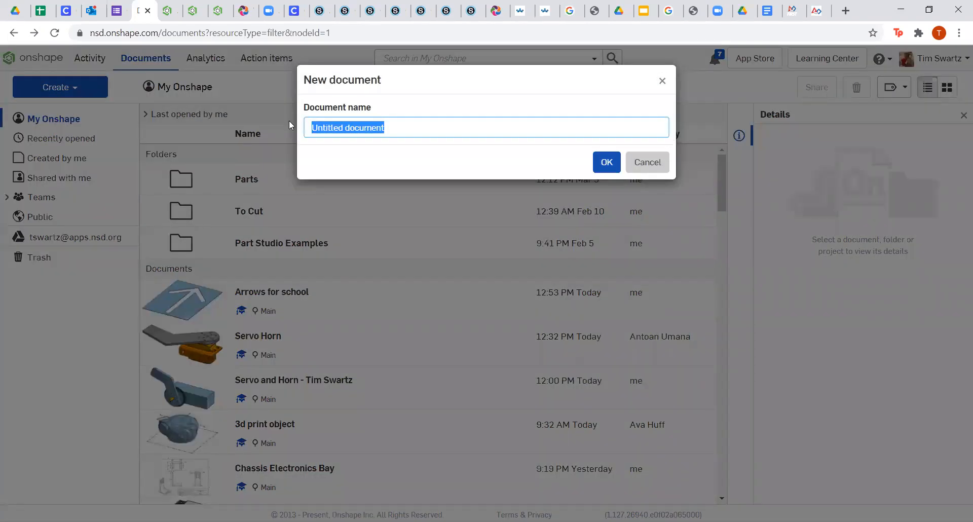
{"action": "key", "text": "BackSpace"}
{"action": "type", "text": "S"}
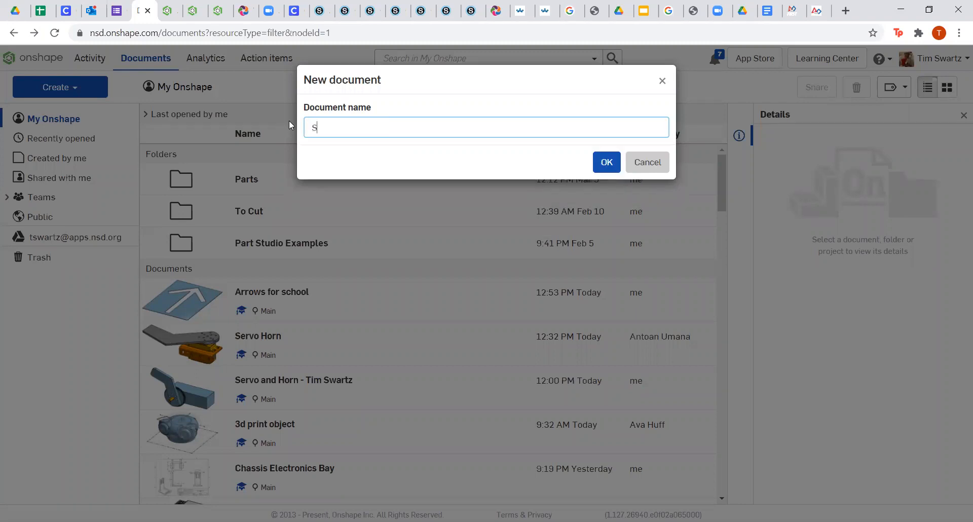
{"action": "type", "text": "quare with Four Holes"}
{"action": "left_click", "coordinate": [606, 161]}
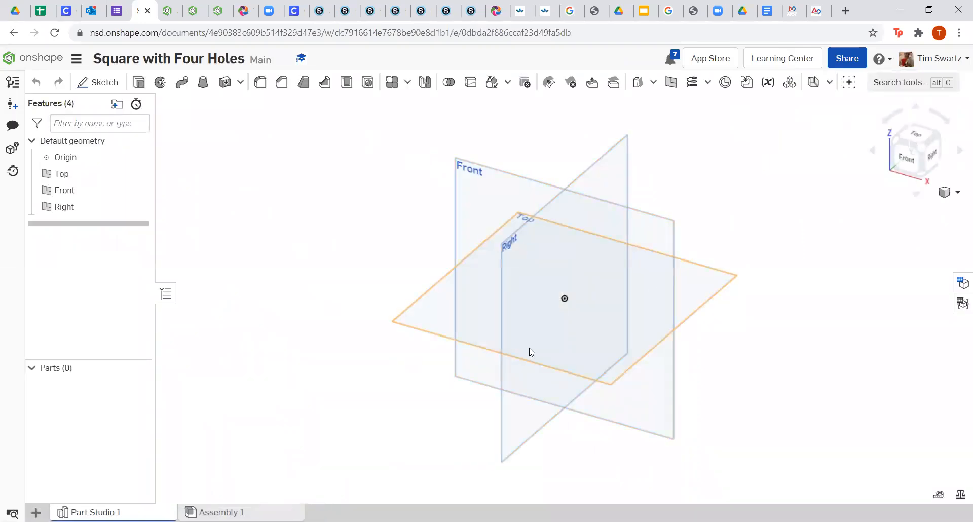
View from the top, hide the Right and Front planes, and start a sketch on the Top plane.
{"action": "left_click", "coordinate": [913, 139]}
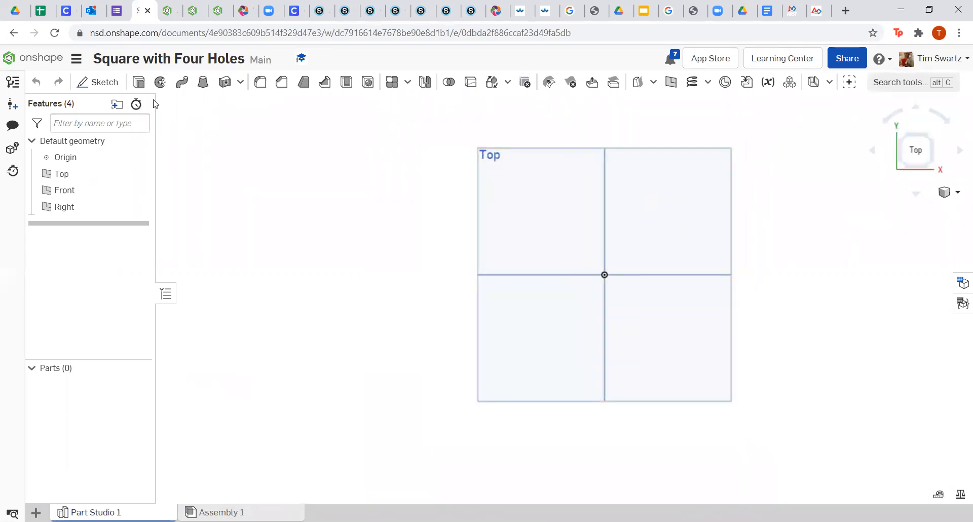
{"action": "left_click", "coordinate": [140, 206]}
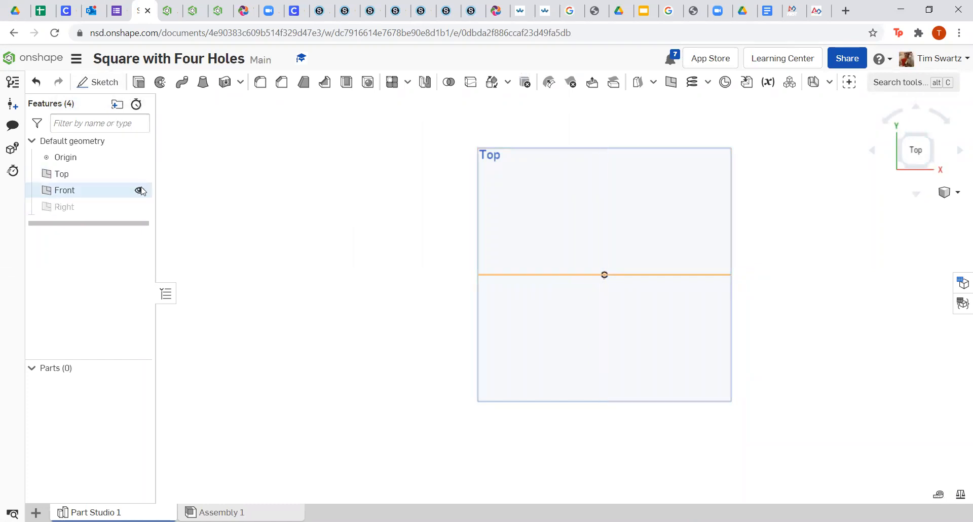
{"action": "left_click", "coordinate": [140, 190]}
{"action": "left_click", "coordinate": [98, 82]}
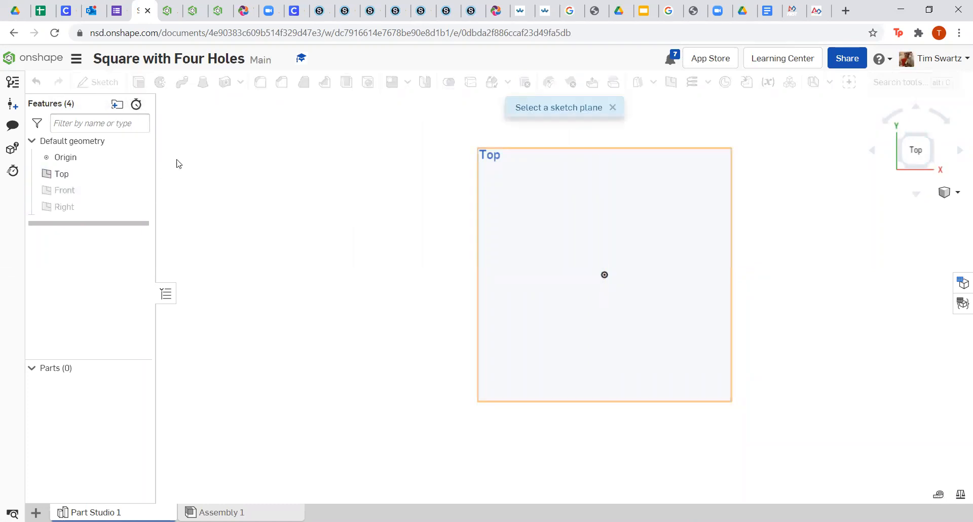
{"action": "left_click", "coordinate": [620, 189]}
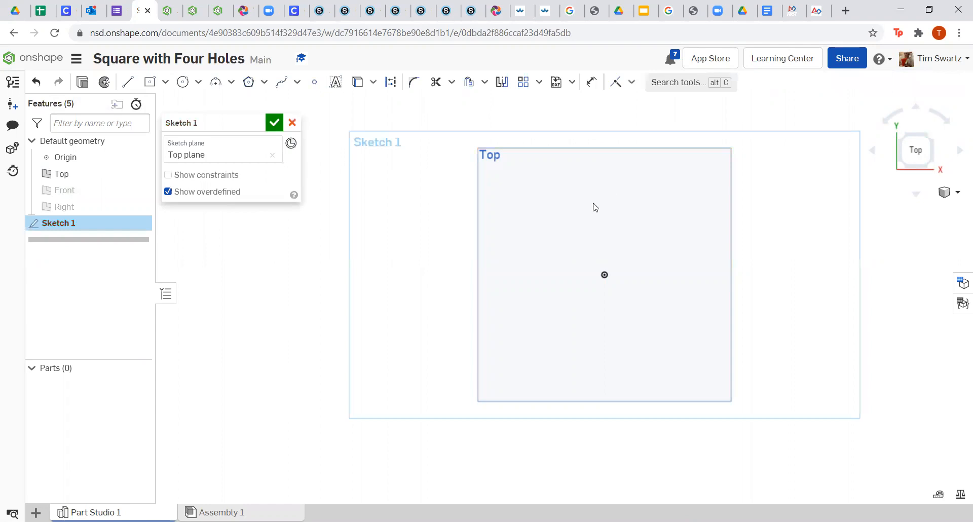
Draw two center-point rectangles at the origin, making the inner one construction geometry.
{"action": "left_click", "coordinate": [150, 83]}
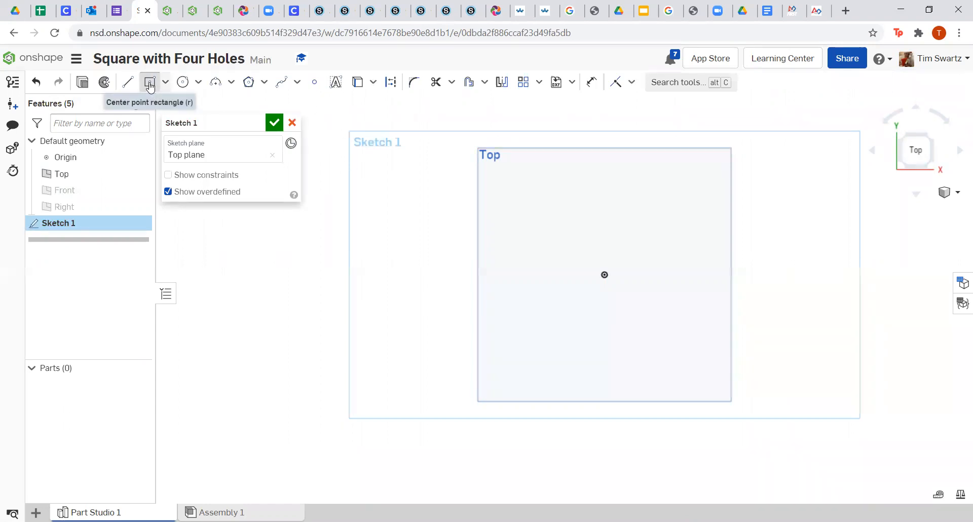
{"action": "left_click", "coordinate": [605, 275]}
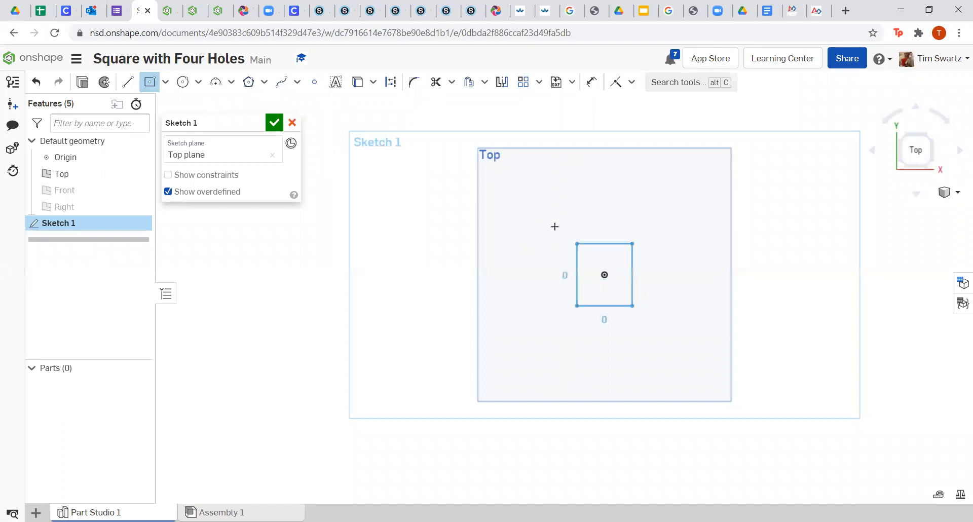
{"action": "left_click", "coordinate": [536, 204]}
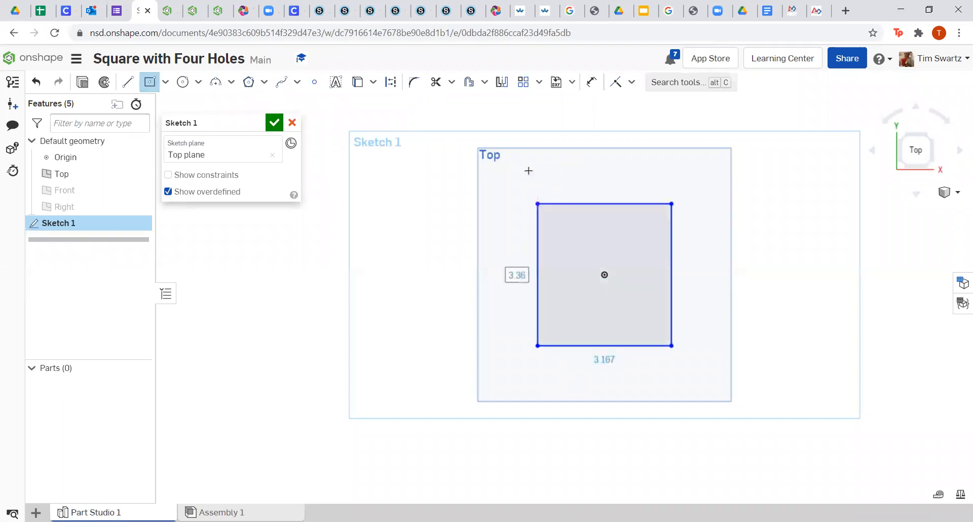
{"action": "left_click", "coordinate": [603, 269]}
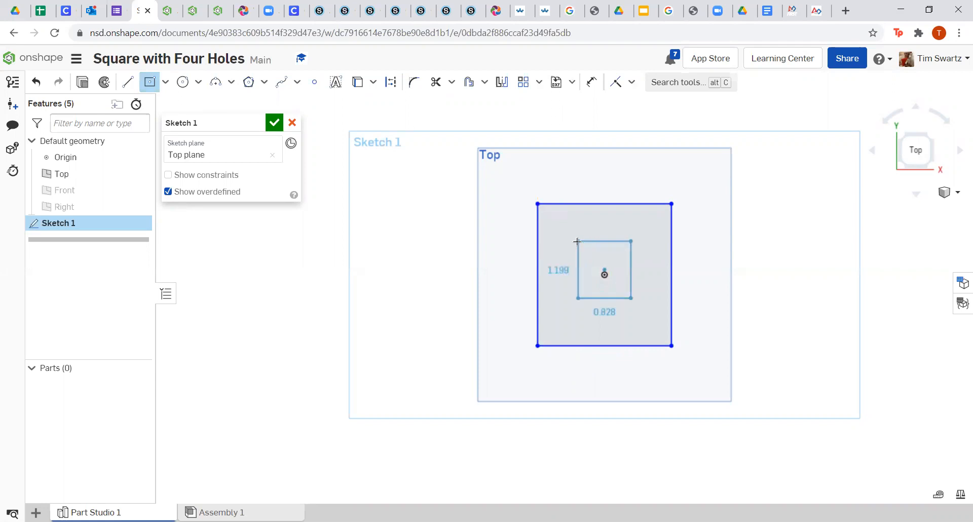
{"action": "left_click", "coordinate": [392, 82]}
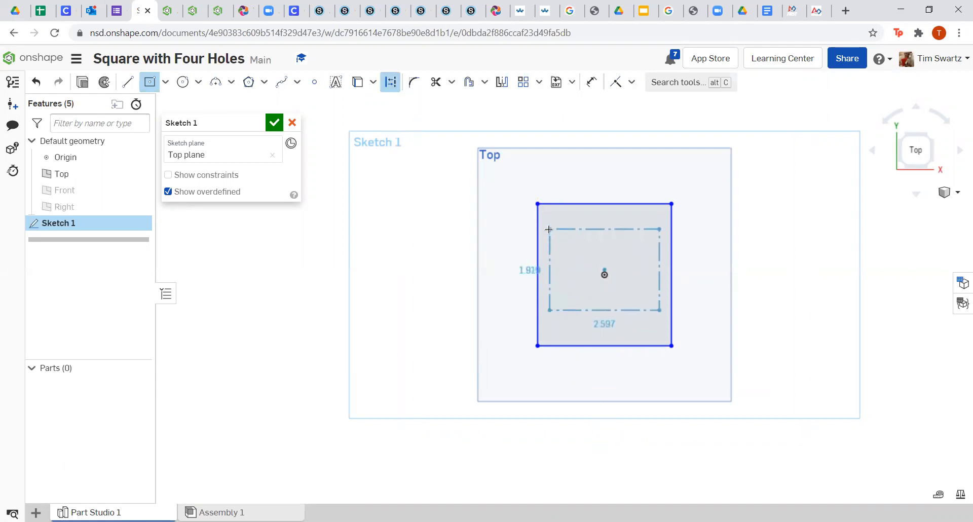
{"action": "right_click", "coordinate": [536, 168]}
{"action": "left_click", "coordinate": [546, 175]}
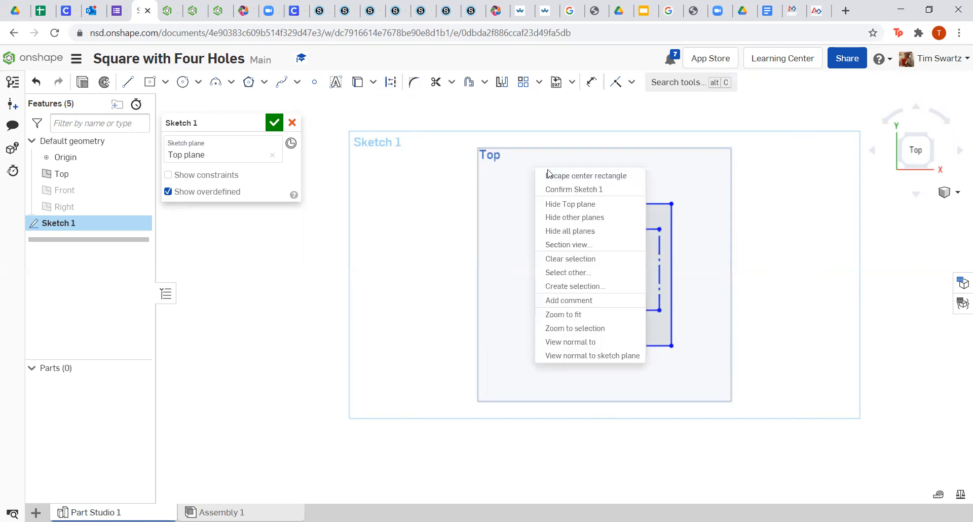
Apply Equal constraints so both the outer and inner construction rectangles become squares.
{"action": "left_click", "coordinate": [592, 83]}
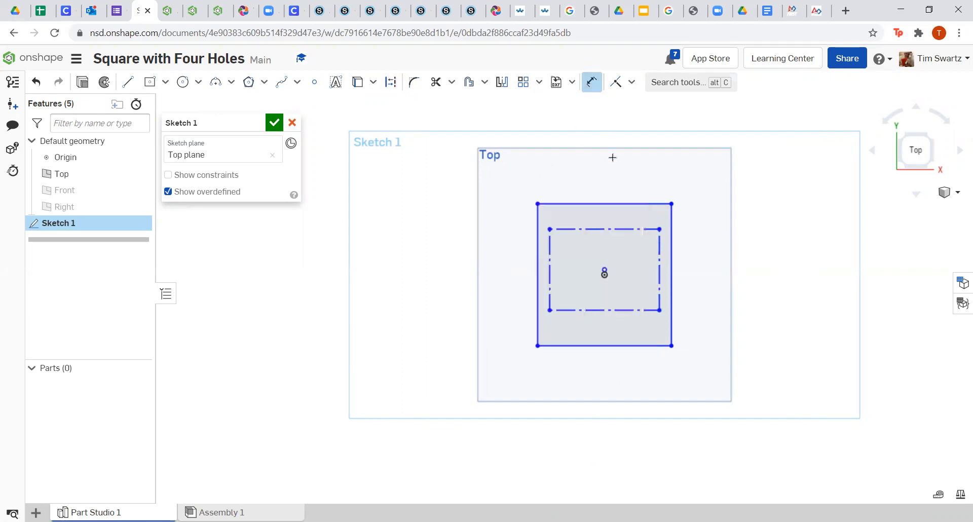
{"action": "left_click", "coordinate": [632, 82]}
{"action": "left_click", "coordinate": [645, 251]}
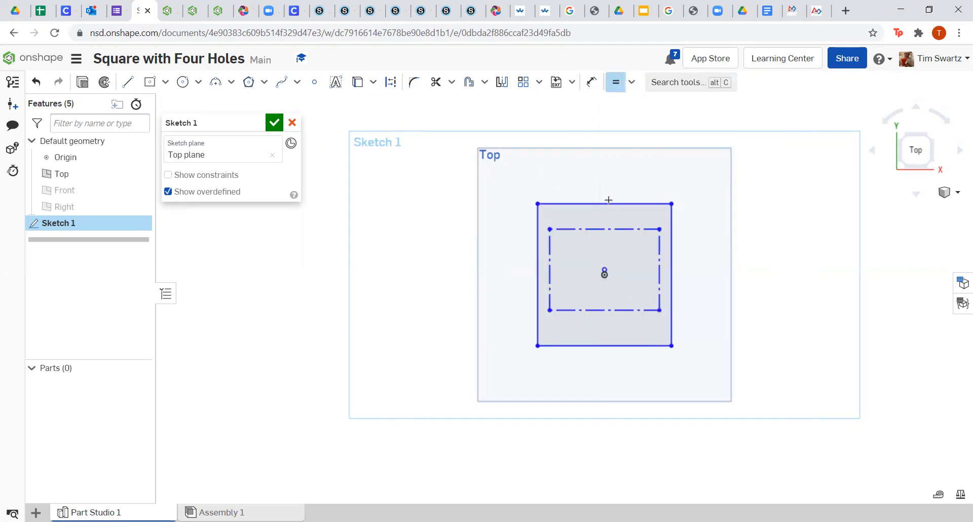
{"action": "left_click", "coordinate": [616, 204]}
{"action": "left_click", "coordinate": [672, 223]}
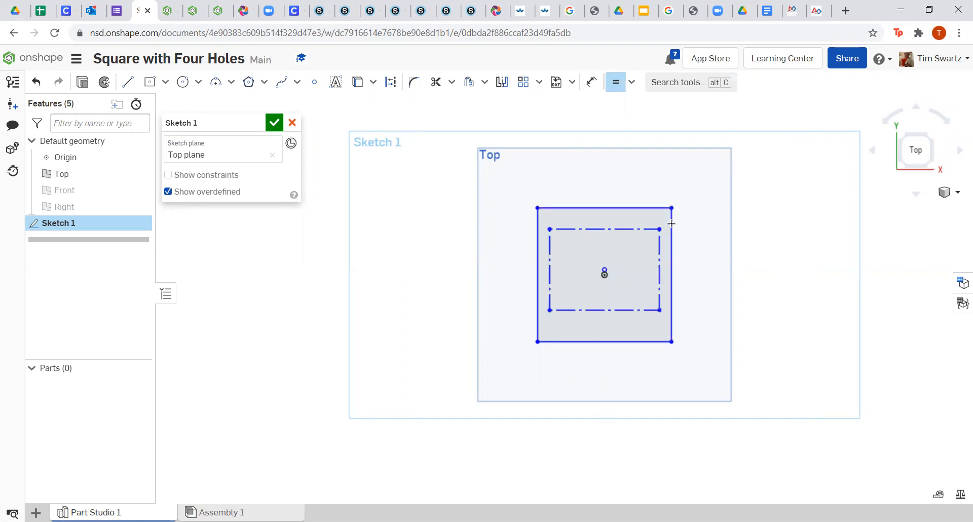
{"action": "left_click", "coordinate": [621, 229]}
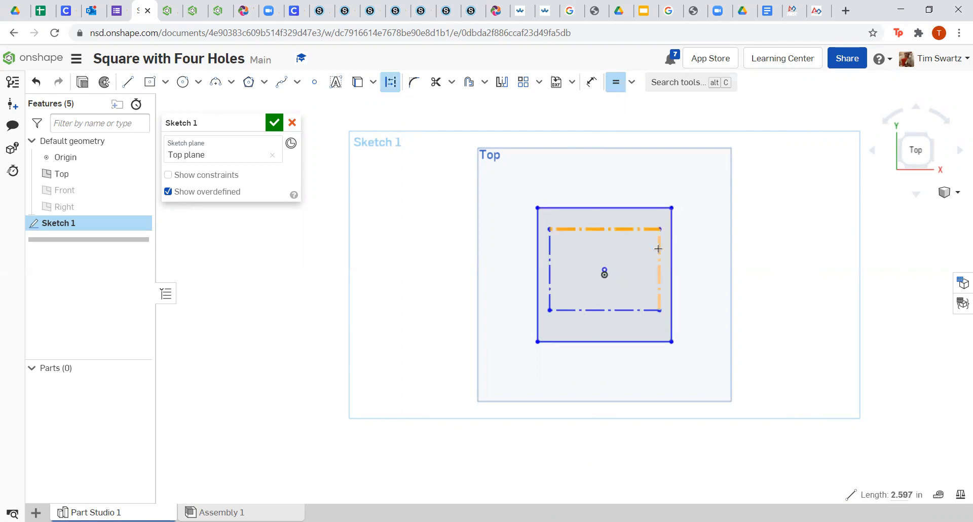
{"action": "left_click", "coordinate": [659, 249]}
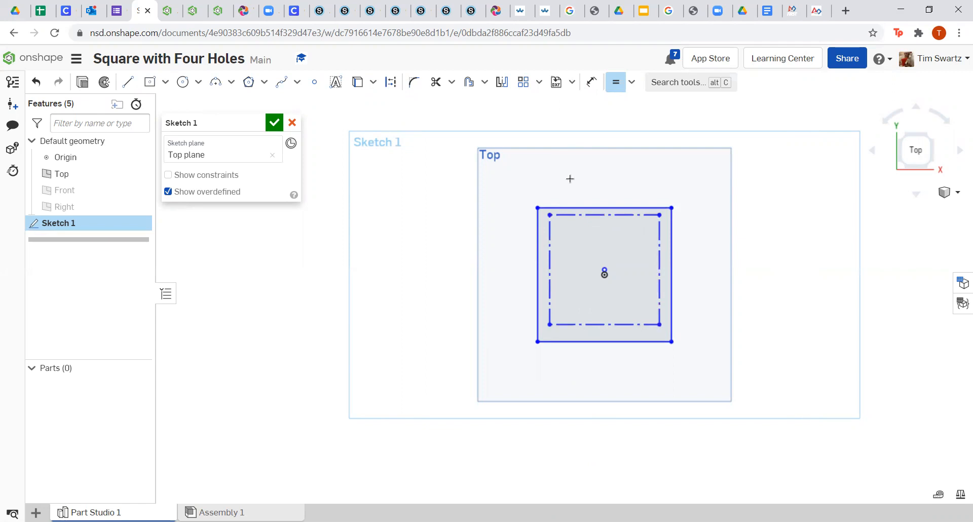
{"action": "right_click", "coordinate": [555, 158]}
{"action": "left_click", "coordinate": [563, 166]}
Pick the Coincident constraint, then exit it without applying anything.
{"action": "left_click", "coordinate": [632, 82]}
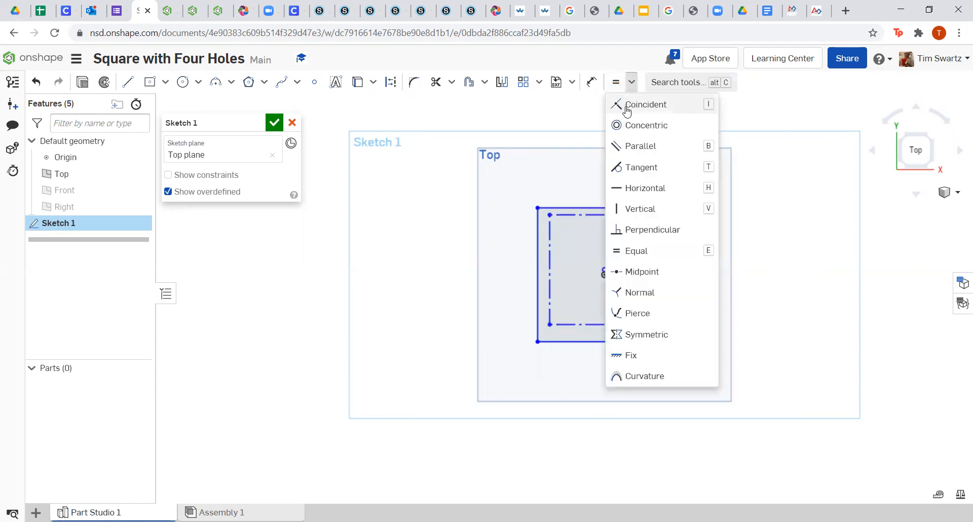
{"action": "left_click", "coordinate": [644, 104]}
{"action": "scroll", "coordinate": [581, 258], "scroll_direction": "up", "scroll_amount": 5}
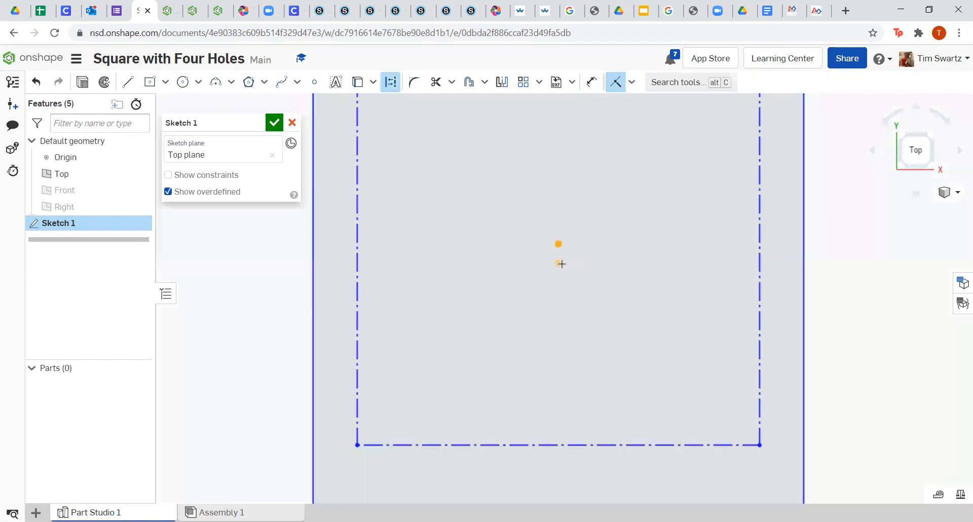
{"action": "scroll", "coordinate": [595, 282], "scroll_direction": "down", "scroll_amount": 5}
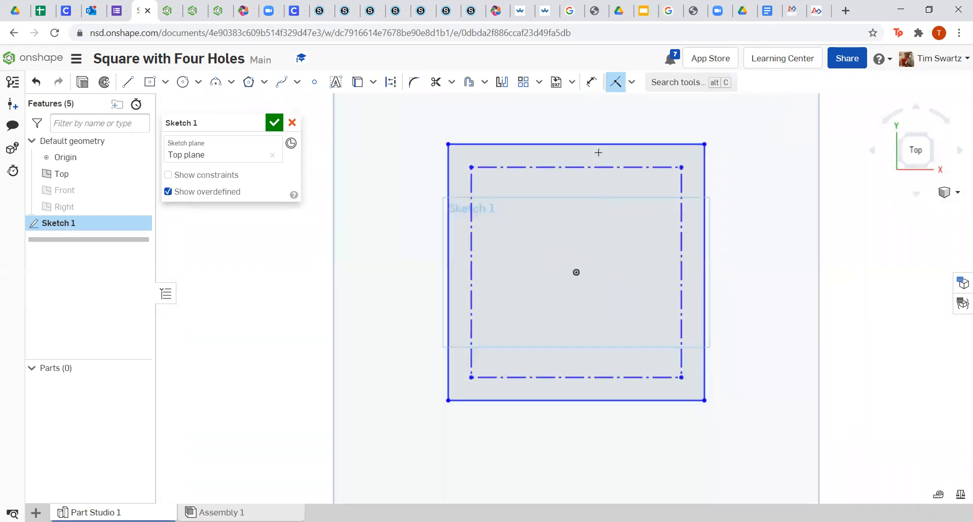
{"action": "right_click", "coordinate": [577, 123]}
{"action": "left_click", "coordinate": [595, 134]}
Dimension the outer square's top edge to 4 and the construction square's to 3.5.
{"action": "left_click", "coordinate": [591, 82]}
{"action": "left_click", "coordinate": [577, 204]}
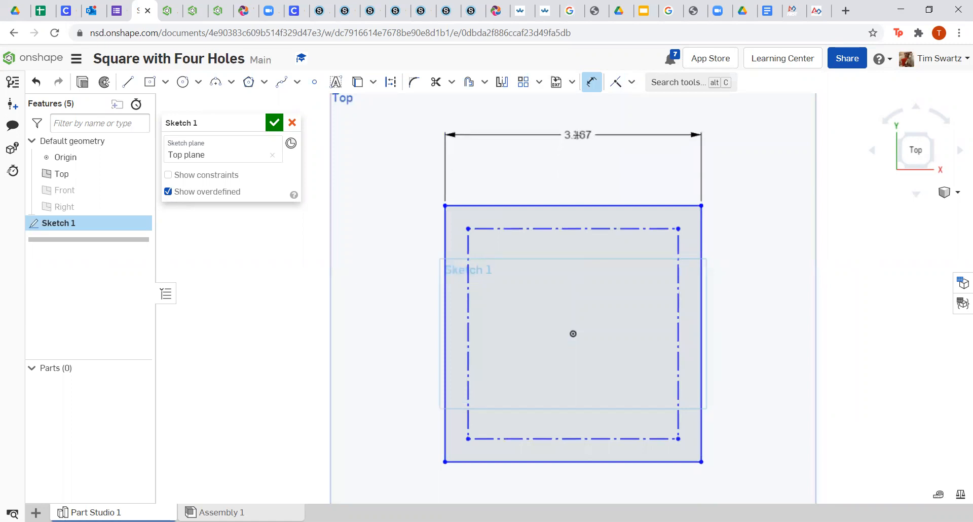
{"action": "left_click", "coordinate": [577, 135]}
{"action": "type", "text": "4"}
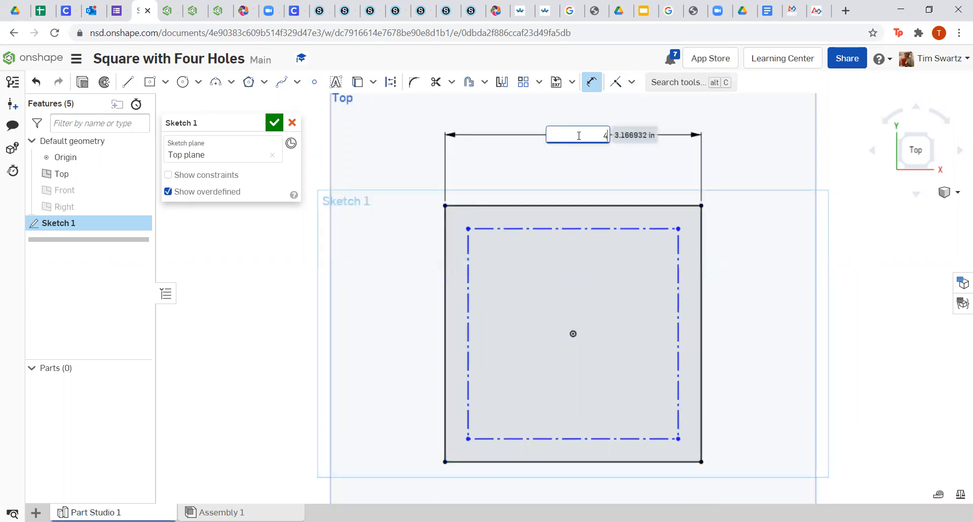
{"action": "key", "text": "Return"}
{"action": "left_click", "coordinate": [576, 201]}
{"action": "left_click", "coordinate": [575, 227]}
{"action": "type", "text": "3.5"}
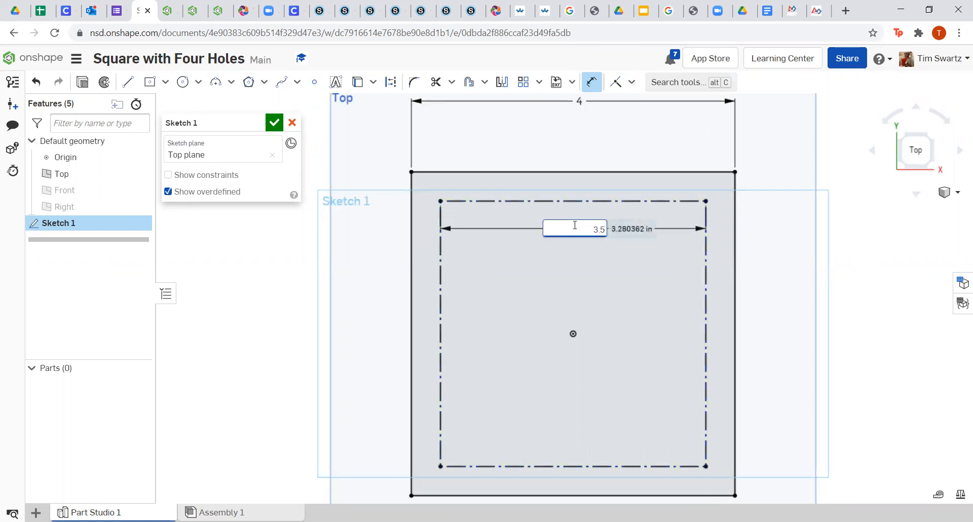
{"action": "key", "text": "Return"}
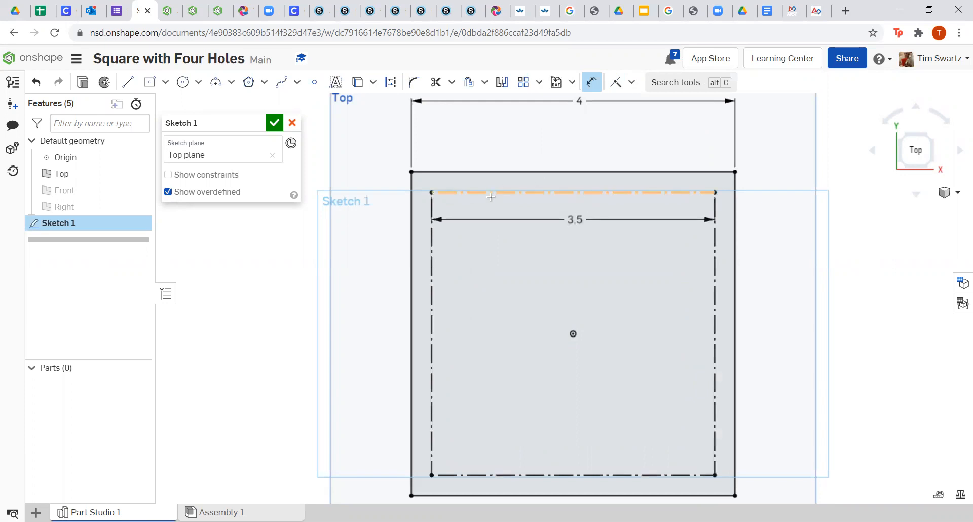
{"action": "scroll", "coordinate": [468, 220], "scroll_direction": "down", "scroll_amount": 3}
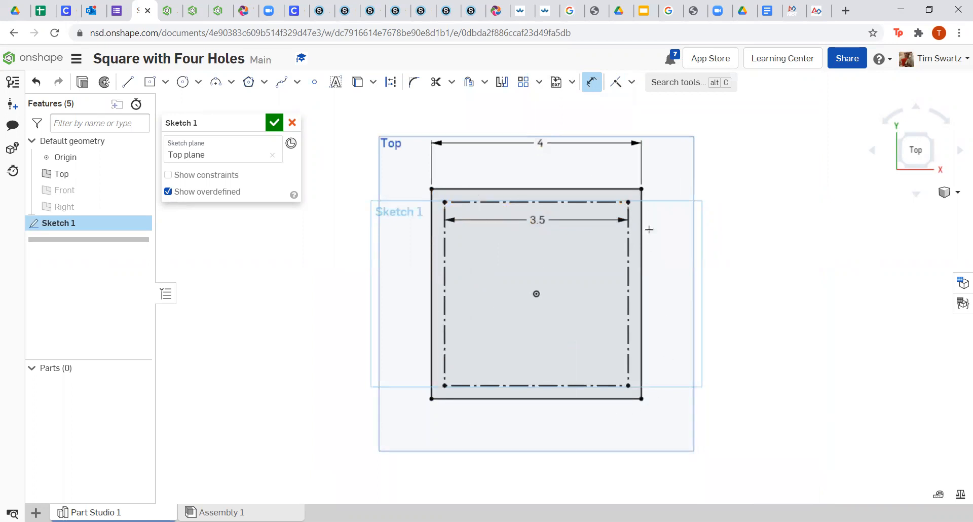
{"action": "right_click", "coordinate": [673, 220]}
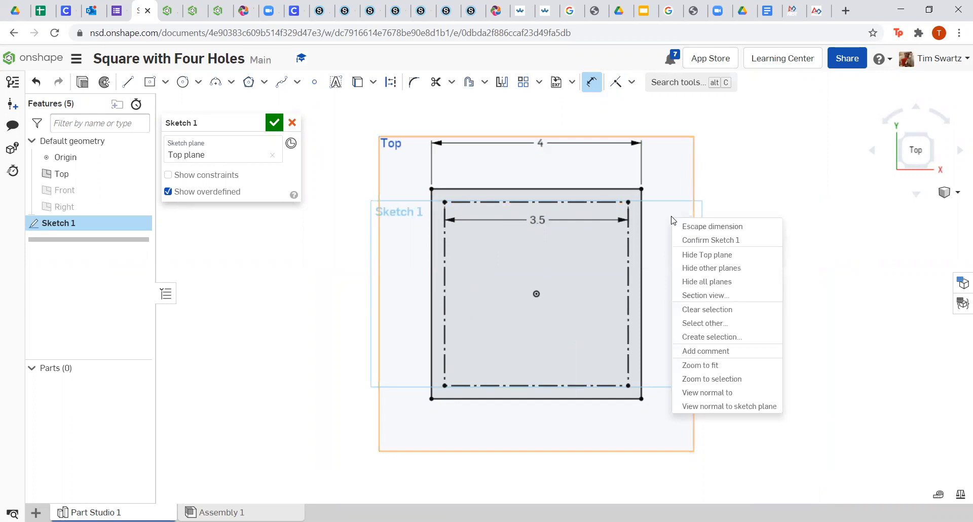
Draw center-point circles on the construction square's top-left and top-right corners.
{"action": "left_click", "coordinate": [681, 226]}
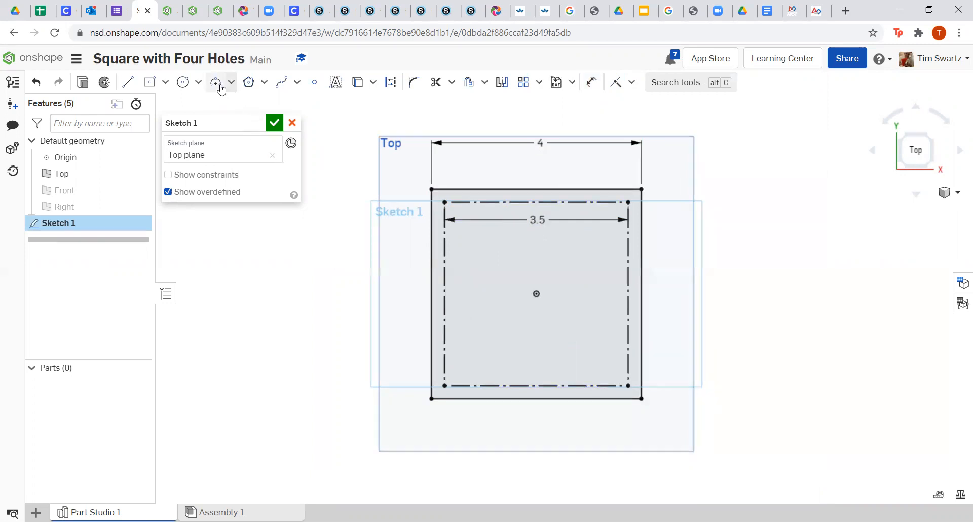
{"action": "left_click", "coordinate": [183, 82]}
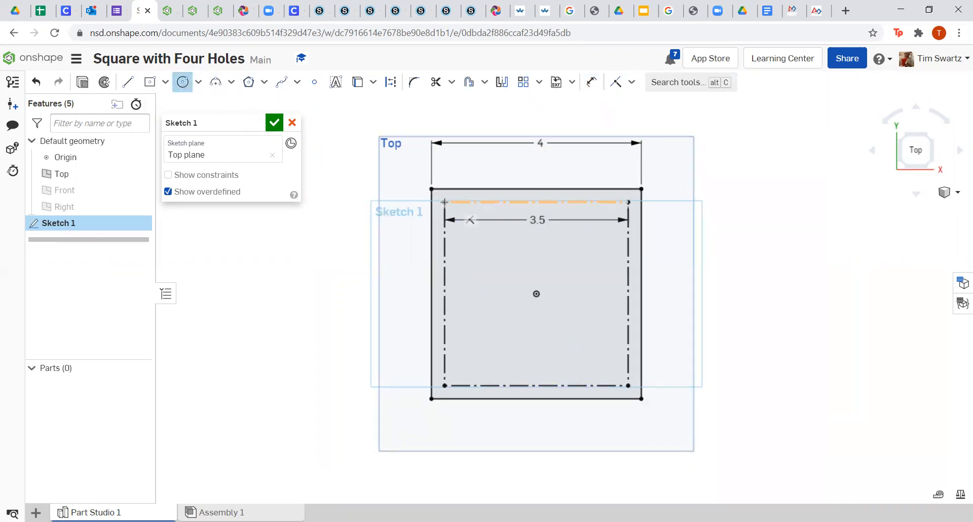
{"action": "left_click", "coordinate": [445, 202]}
{"action": "scroll", "coordinate": [444, 203], "scroll_direction": "up", "scroll_amount": 3}
{"action": "left_click", "coordinate": [440, 193]}
{"action": "left_click", "coordinate": [730, 203]}
{"action": "left_click", "coordinate": [724, 210]}
{"action": "scroll", "coordinate": [722, 247], "scroll_direction": "down", "scroll_amount": 1}
{"action": "scroll", "coordinate": [721, 300], "scroll_direction": "up", "scroll_amount": 3}
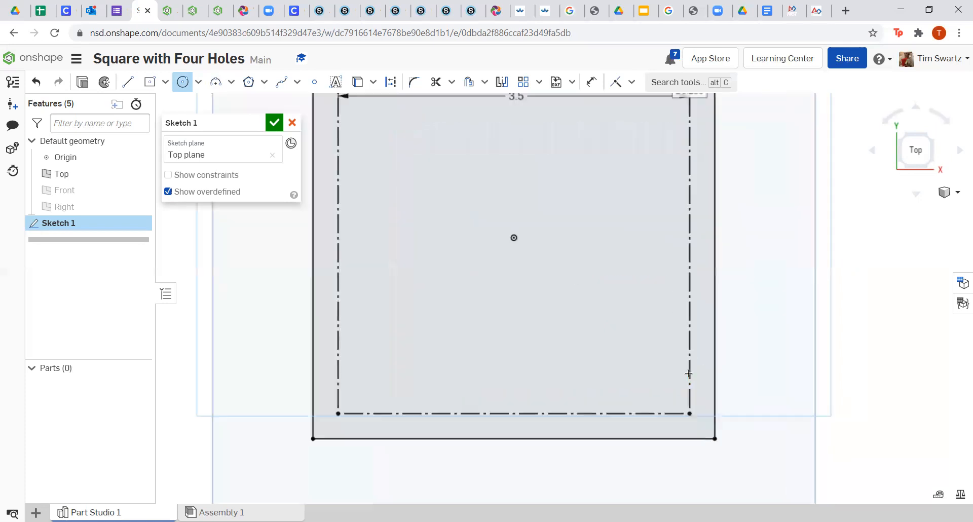
Add matching circles on the bottom-right and bottom-left corners.
{"action": "left_click", "coordinate": [690, 413]}
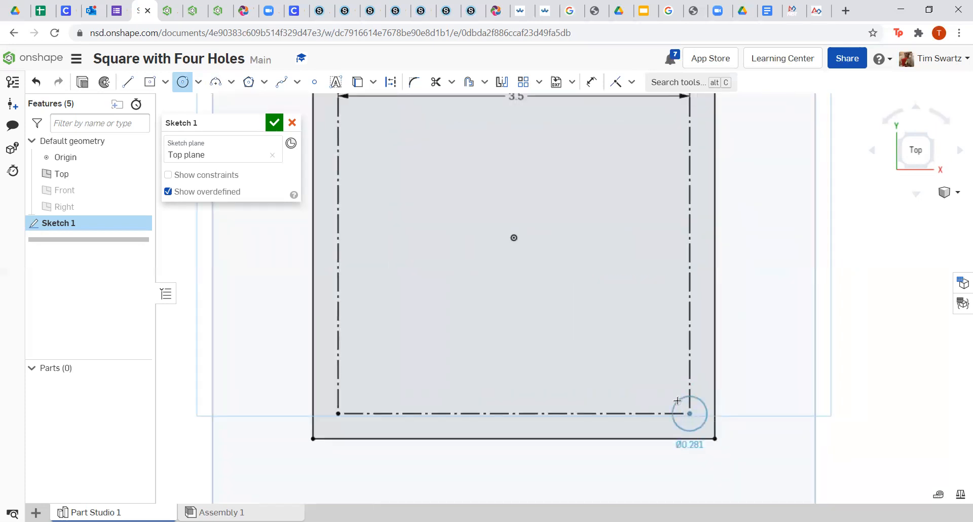
{"action": "left_click", "coordinate": [680, 402]}
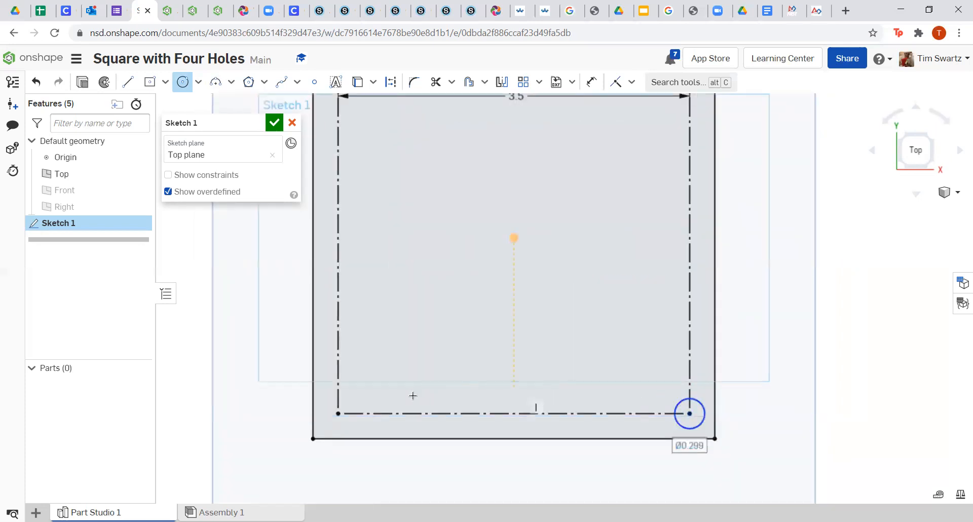
{"action": "left_click", "coordinate": [338, 413]}
{"action": "left_click", "coordinate": [349, 402]}
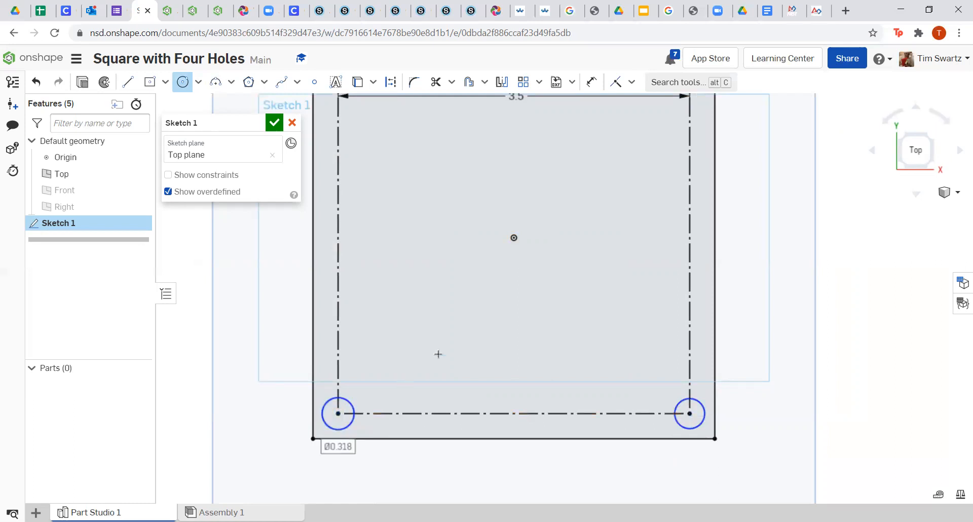
{"action": "scroll", "coordinate": [439, 354], "scroll_direction": "down", "scroll_amount": 3}
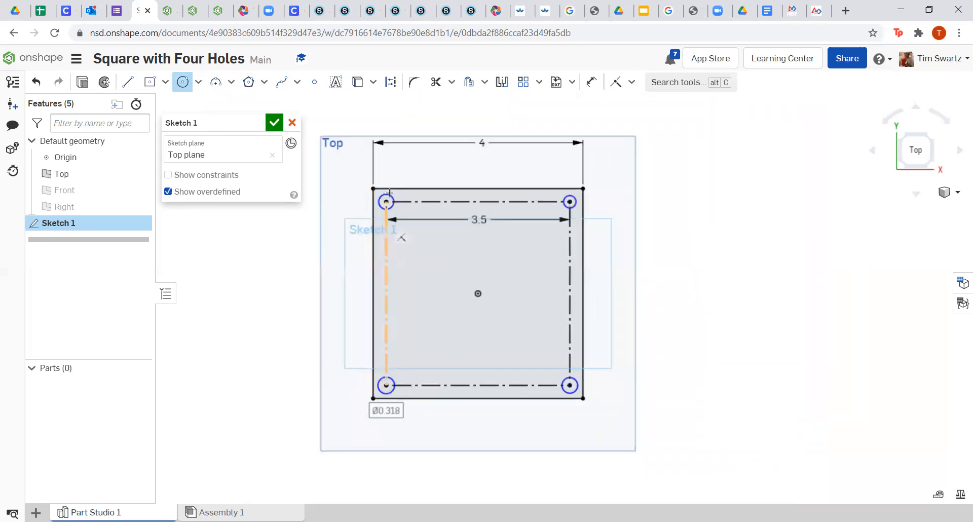
Dimension the top-left hole's diameter to 0.25.
{"action": "left_click", "coordinate": [593, 84]}
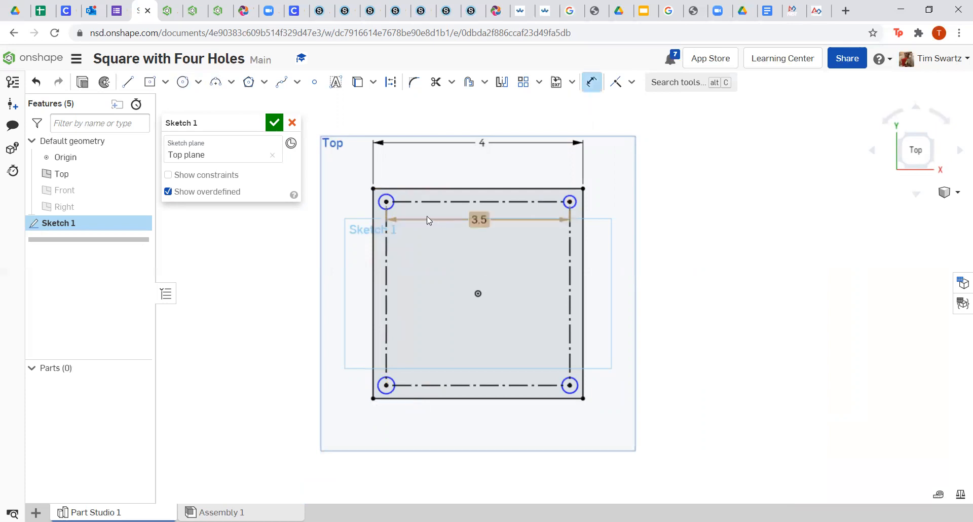
{"action": "left_click", "coordinate": [387, 195]}
{"action": "left_click", "coordinate": [408, 173]}
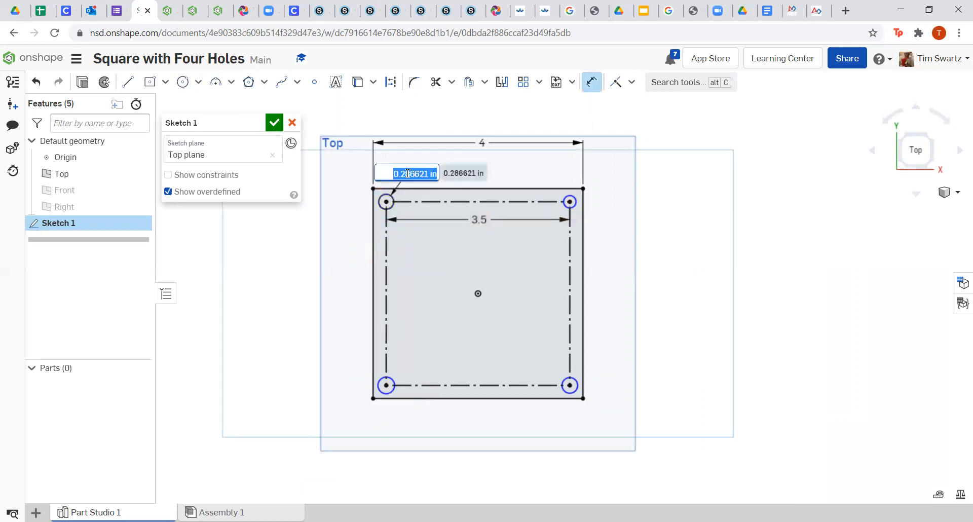
{"action": "type", "text": "0.25"}
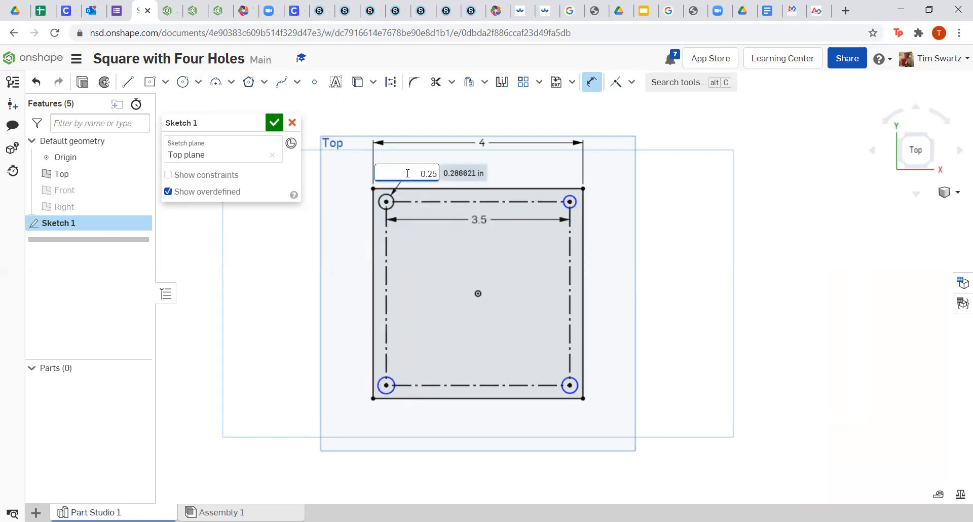
{"action": "key", "text": "Return"}
Constrain the top-right, bottom-right and bottom-left holes equal to the top-left hole.
{"action": "left_click", "coordinate": [632, 83]}
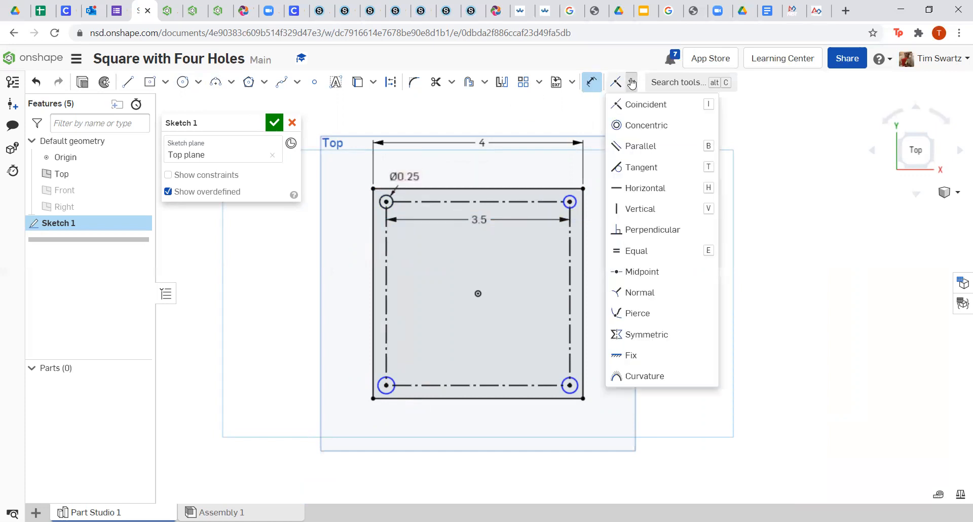
{"action": "left_click", "coordinate": [638, 254]}
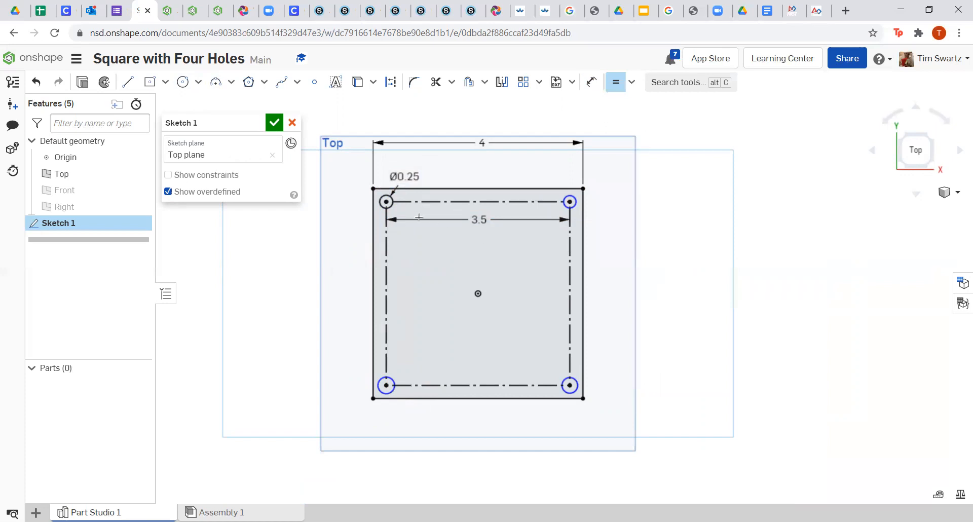
{"action": "left_click", "coordinate": [391, 207]}
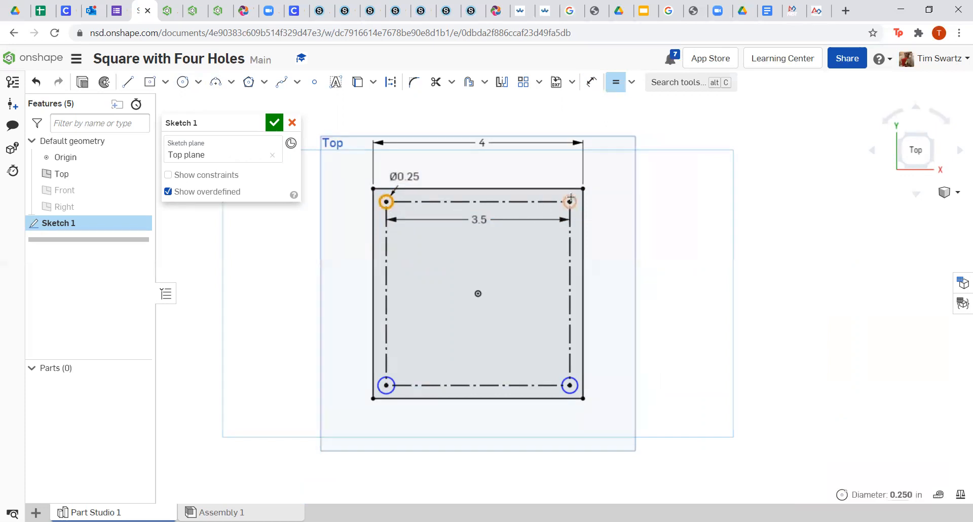
{"action": "left_click", "coordinate": [571, 199]}
{"action": "left_click", "coordinate": [572, 383]}
{"action": "left_click", "coordinate": [571, 202]}
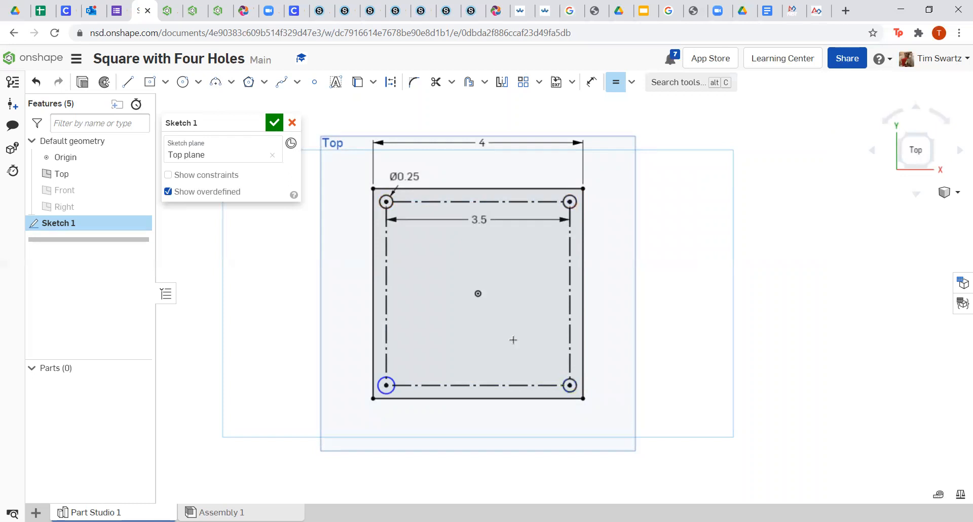
{"action": "left_click", "coordinate": [395, 381]}
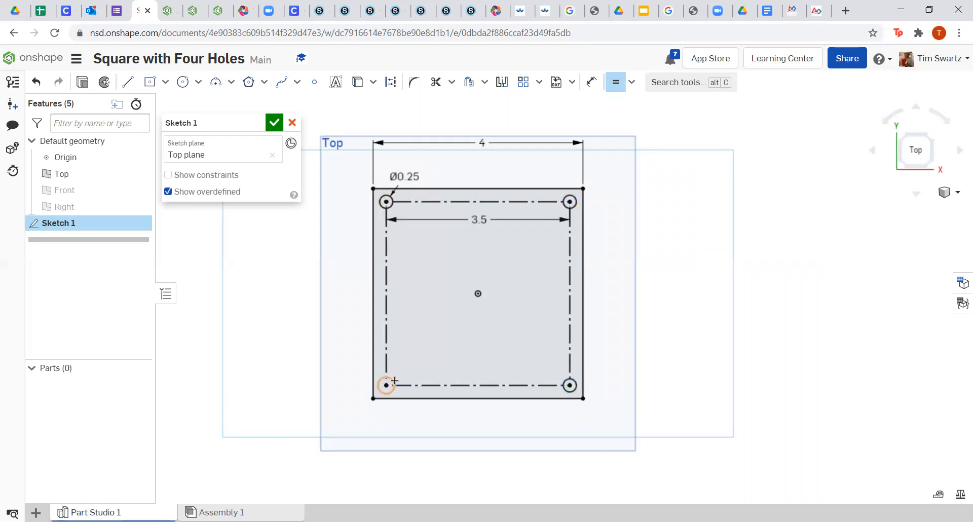
{"action": "left_click", "coordinate": [566, 380]}
Change the 3.5 hole spacing to 3 and the Ø0.25 hole diameter to 0.5.
{"action": "right_click", "coordinate": [664, 242]}
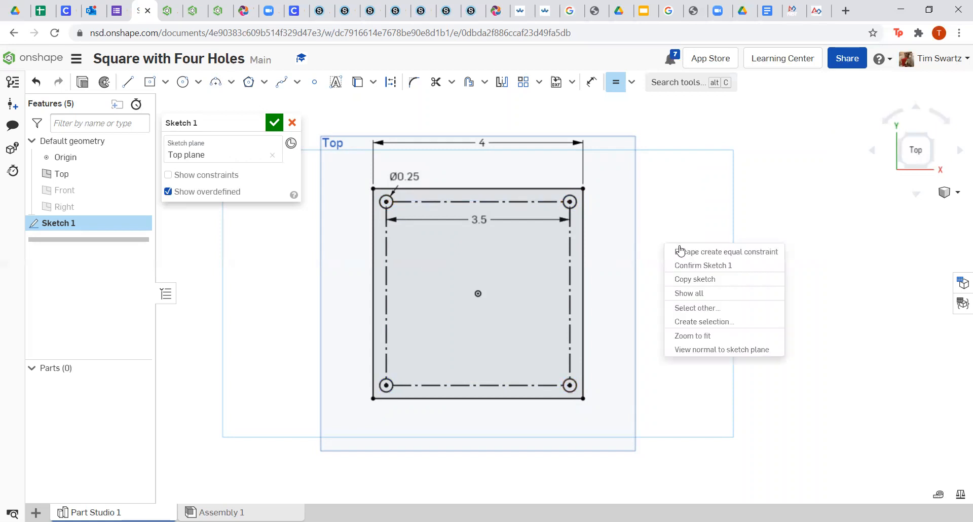
{"action": "left_click", "coordinate": [685, 252]}
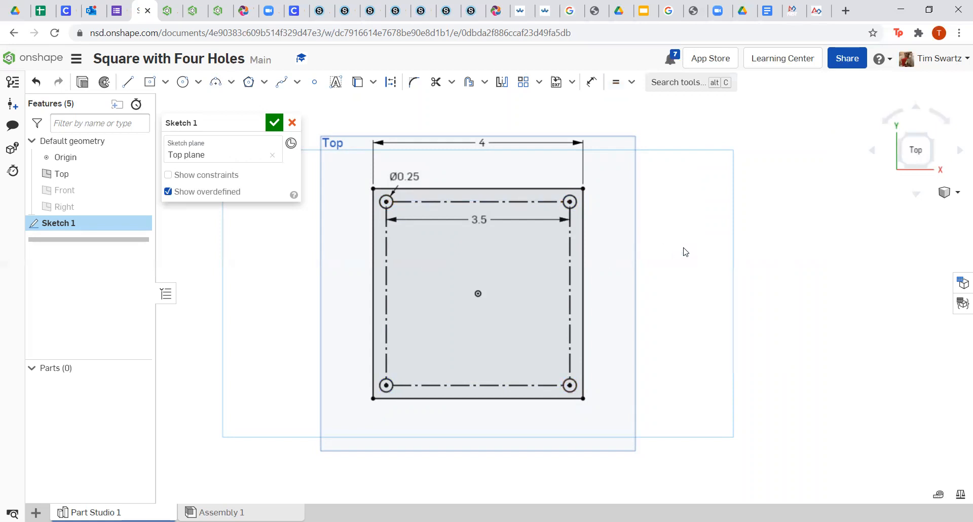
{"action": "double_click", "coordinate": [477, 221]}
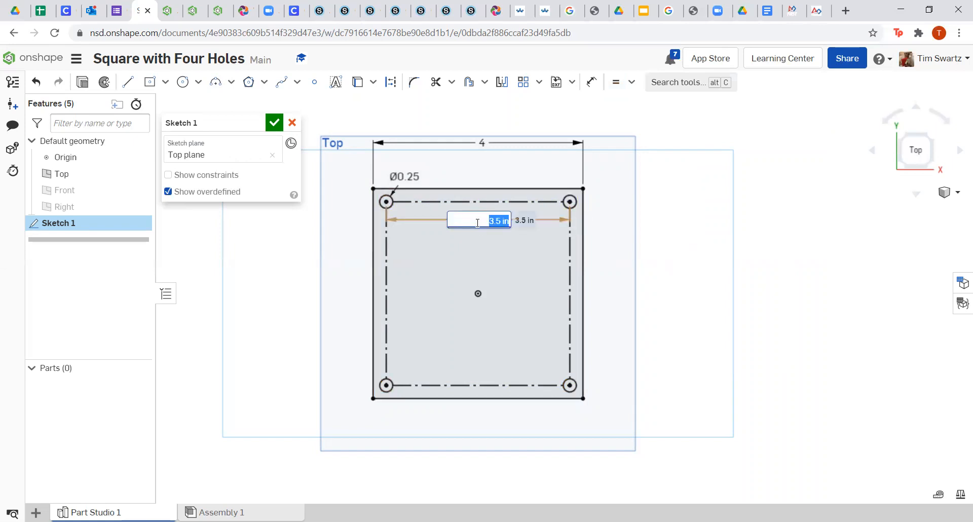
{"action": "type", "text": "3"}
{"action": "key", "text": "Return"}
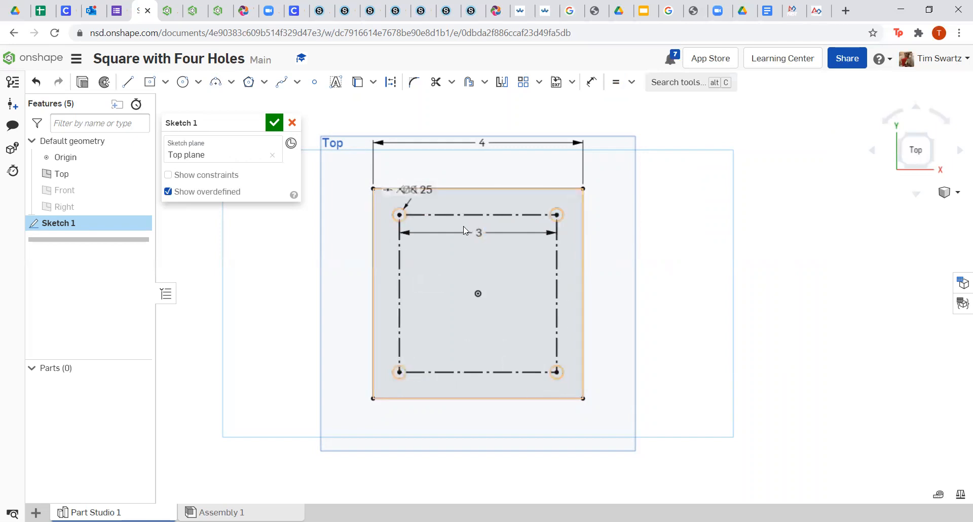
{"action": "double_click", "coordinate": [421, 191]}
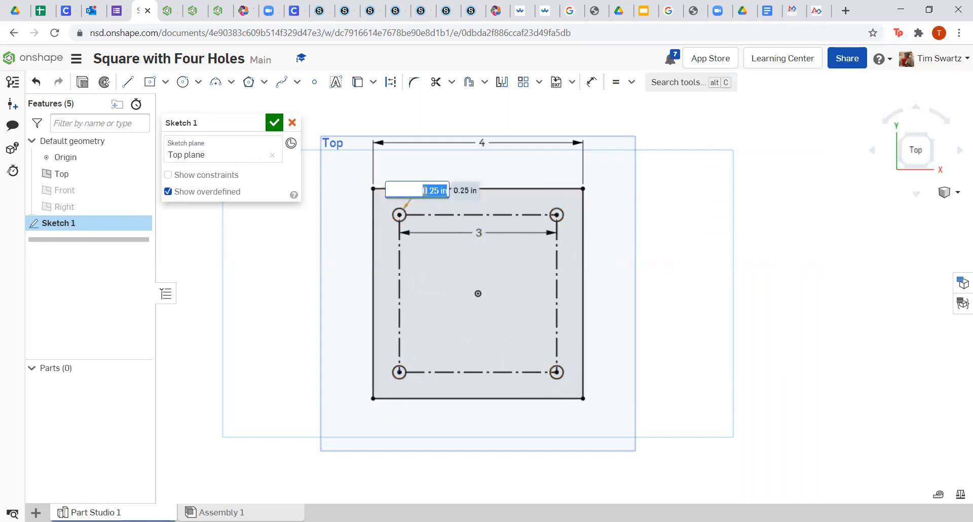
{"action": "type", "text": "0.5"}
{"action": "key", "text": "Return"}
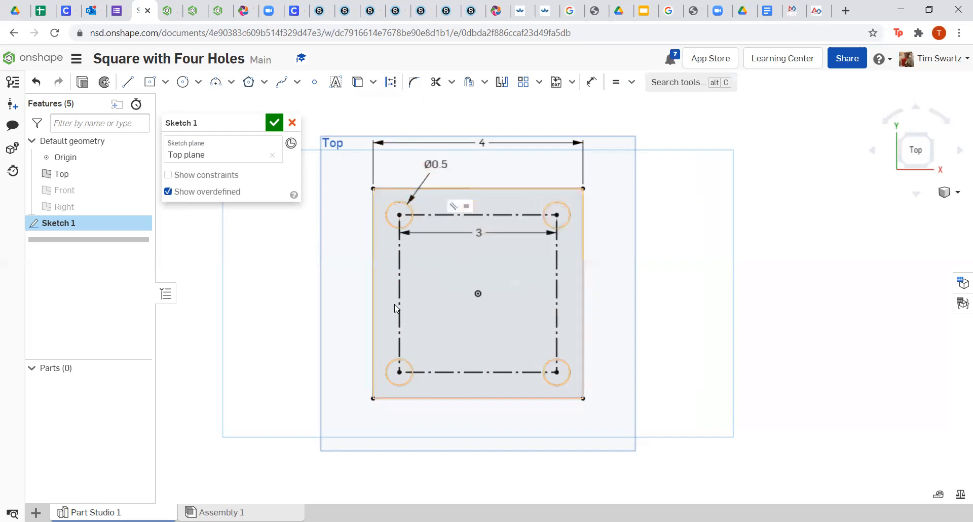
Close Sketch 1 and extrude the holed square 3 mm deep into Part 1.
{"action": "left_click", "coordinate": [274, 123]}
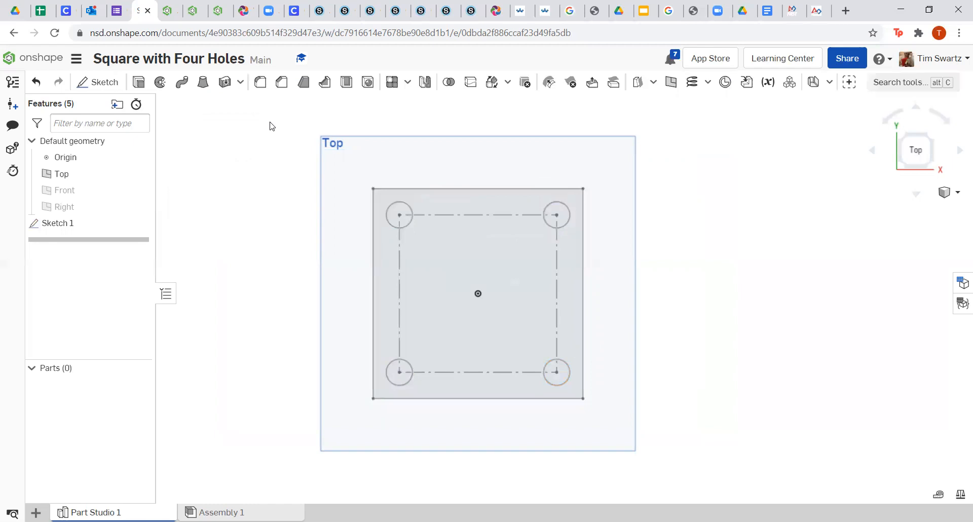
{"action": "left_click", "coordinate": [138, 82]}
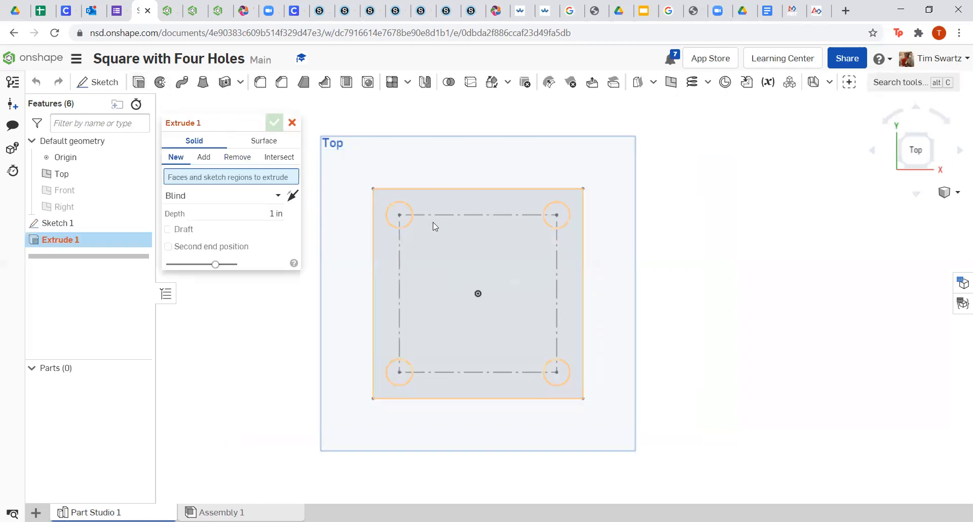
{"action": "left_click", "coordinate": [463, 221]}
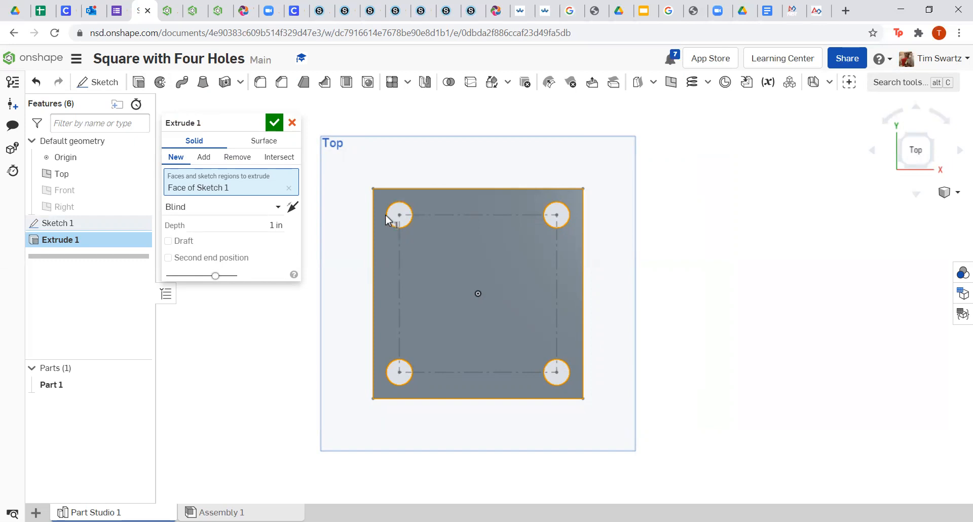
{"action": "left_click", "coordinate": [271, 224]}
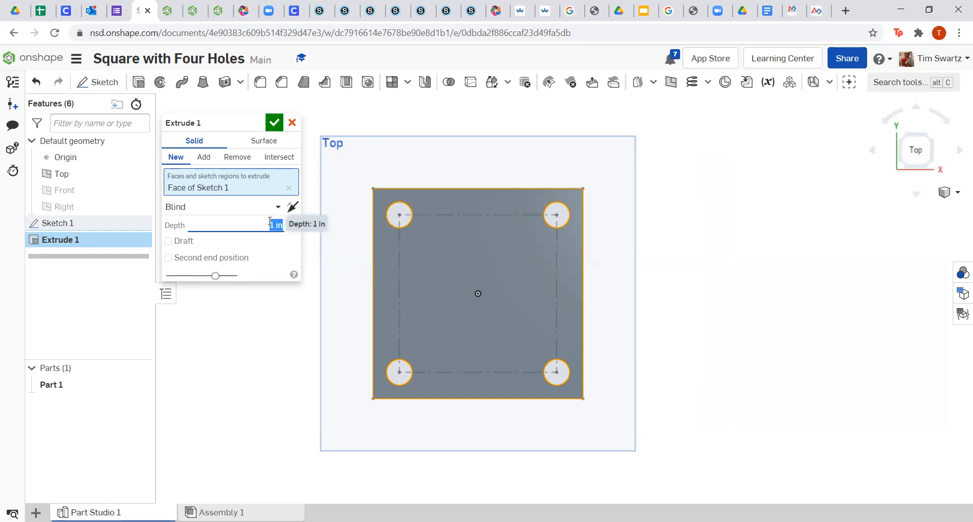
{"action": "type", "text": "3mm"}
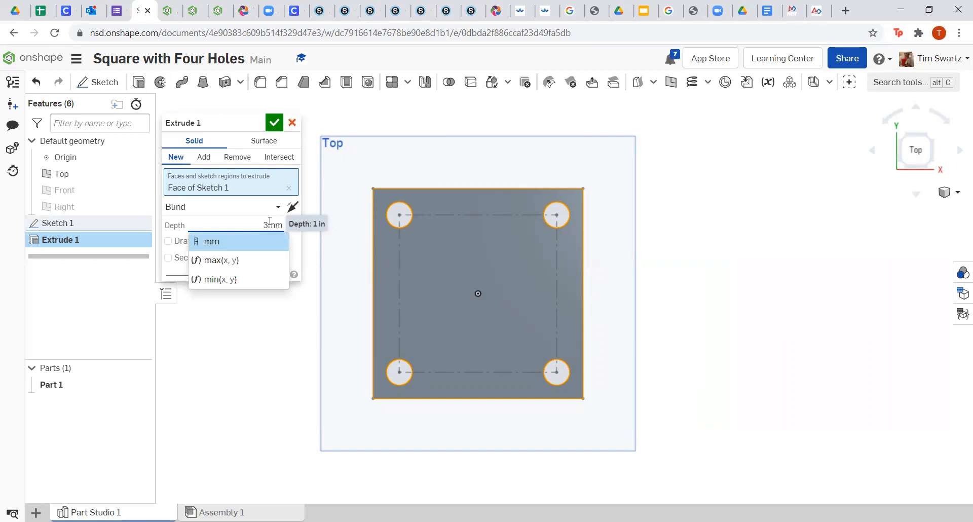
{"action": "key", "text": "Return"}
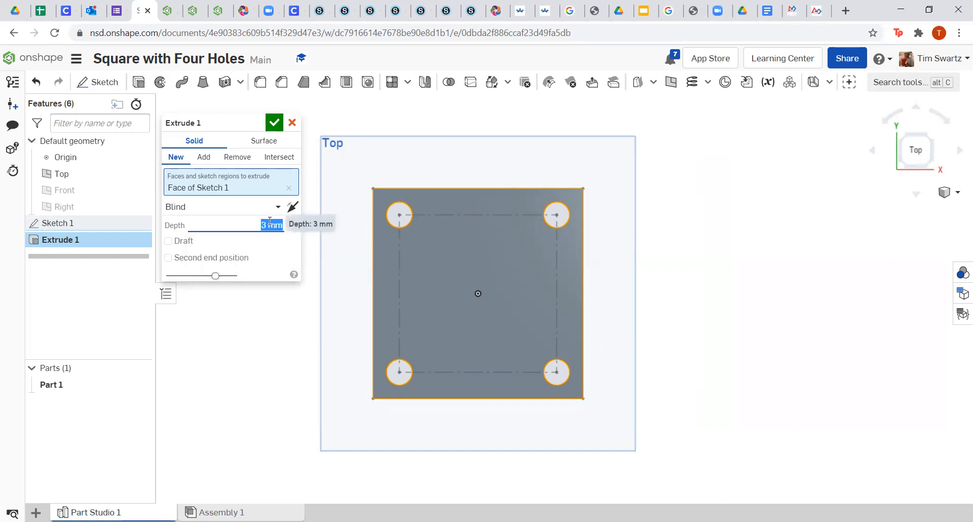
{"action": "left_click", "coordinate": [277, 123]}
{"action": "mouse_move", "coordinate": [293, 257]}
{"action": "right_mouse_down"}
{"action": "mouse_move", "coordinate": [374, 260]}
{"action": "mouse_move", "coordinate": [294, 260]}
{"action": "right_mouse_up"}
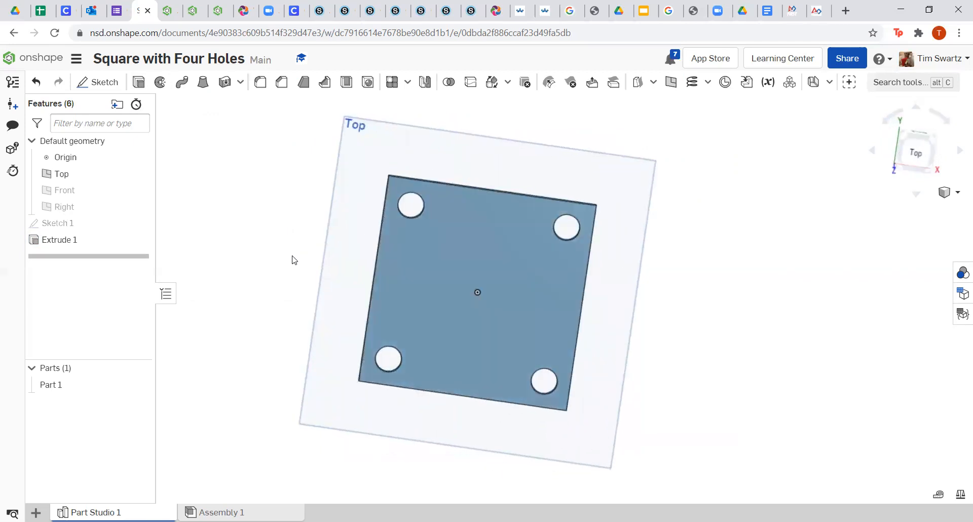
Create a drawing of Part 1 from ANSI_A_INCH.dwt with no views.
{"action": "right_click", "coordinate": [468, 261]}
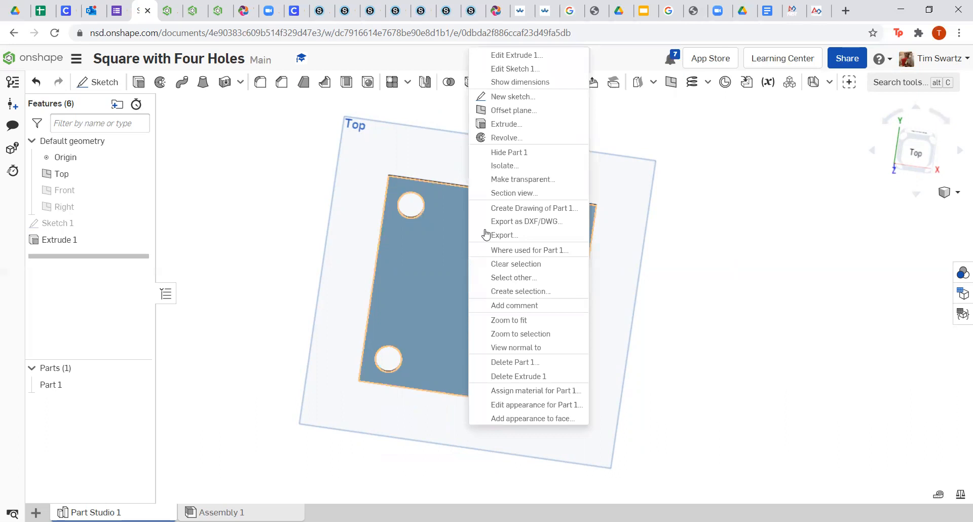
{"action": "left_click", "coordinate": [509, 209]}
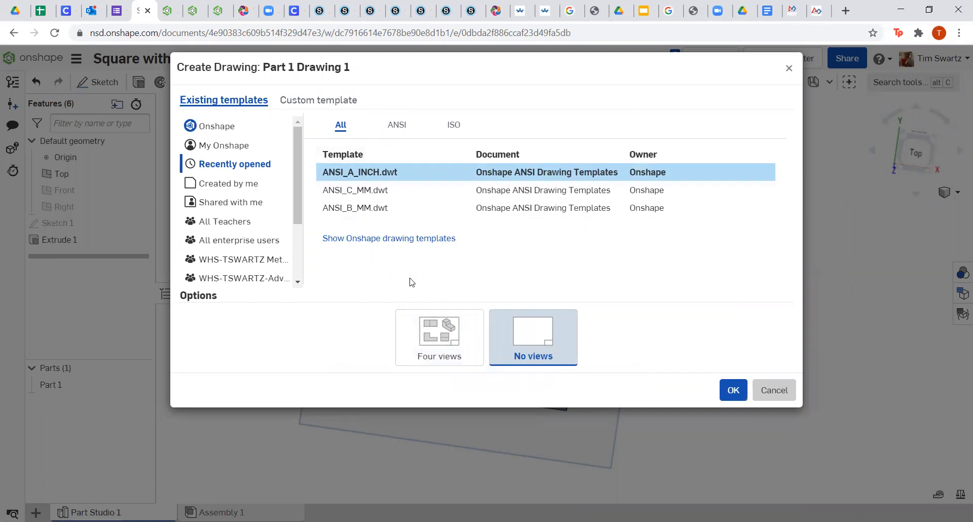
{"action": "left_click", "coordinate": [727, 390]}
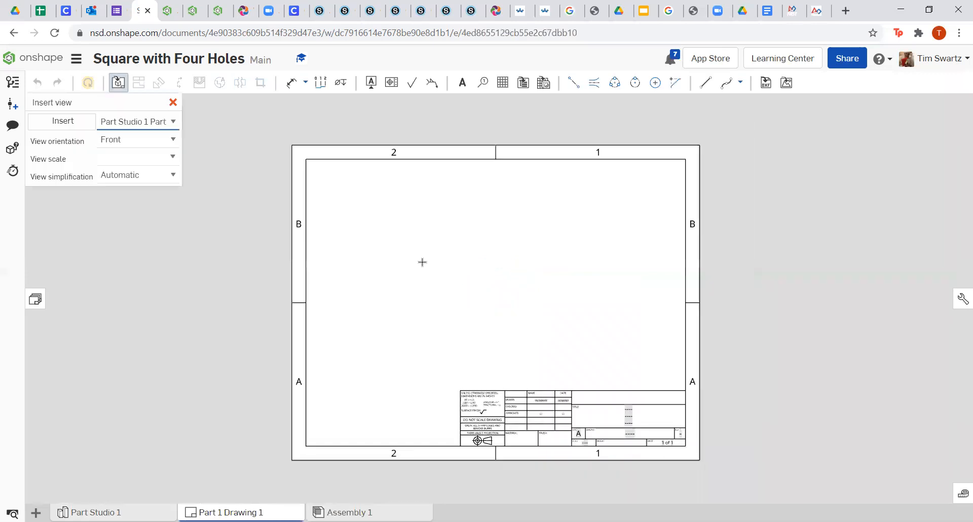
Insert a Top-orientation view of the plate at 1:1 scale in the sheet's upper left.
{"action": "left_click", "coordinate": [162, 141]}
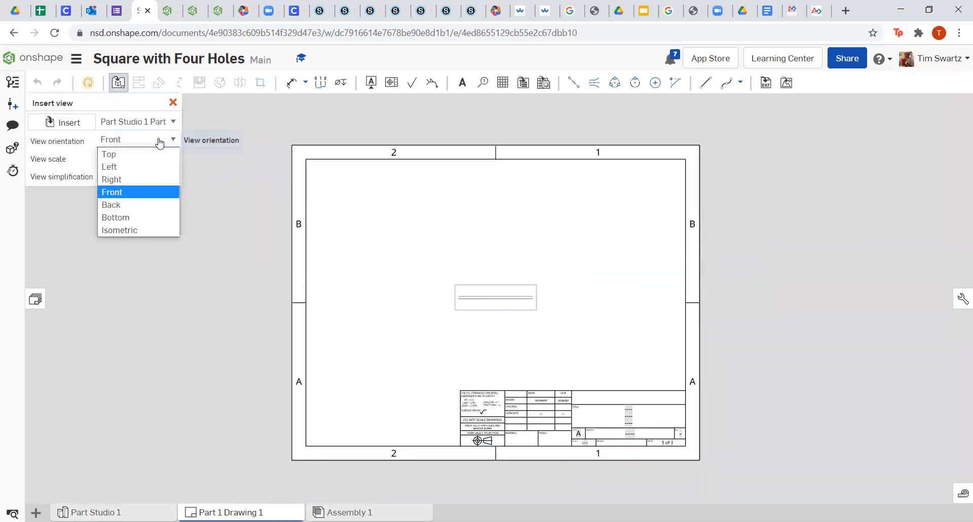
{"action": "left_click", "coordinate": [125, 157]}
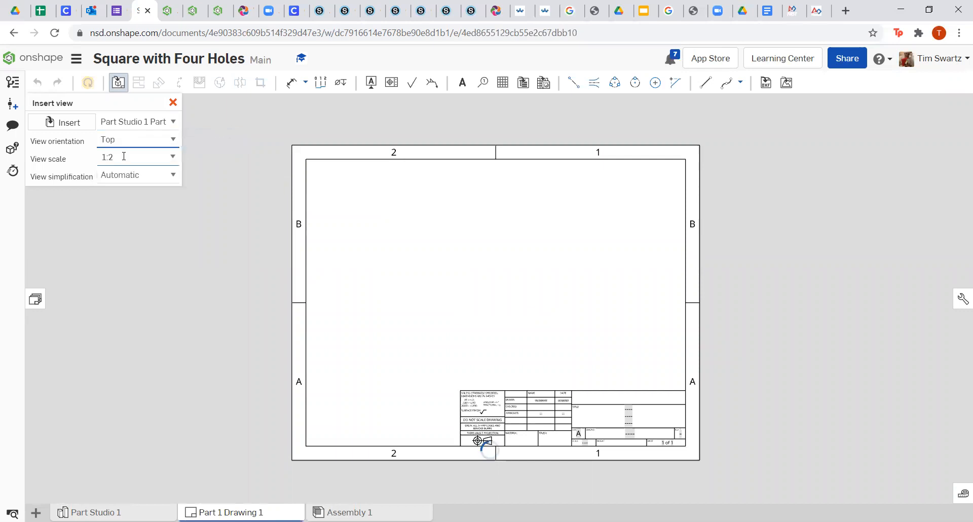
{"action": "left_click", "coordinate": [170, 157]}
{"action": "scroll", "coordinate": [140, 188], "scroll_direction": "up", "scroll_amount": 1}
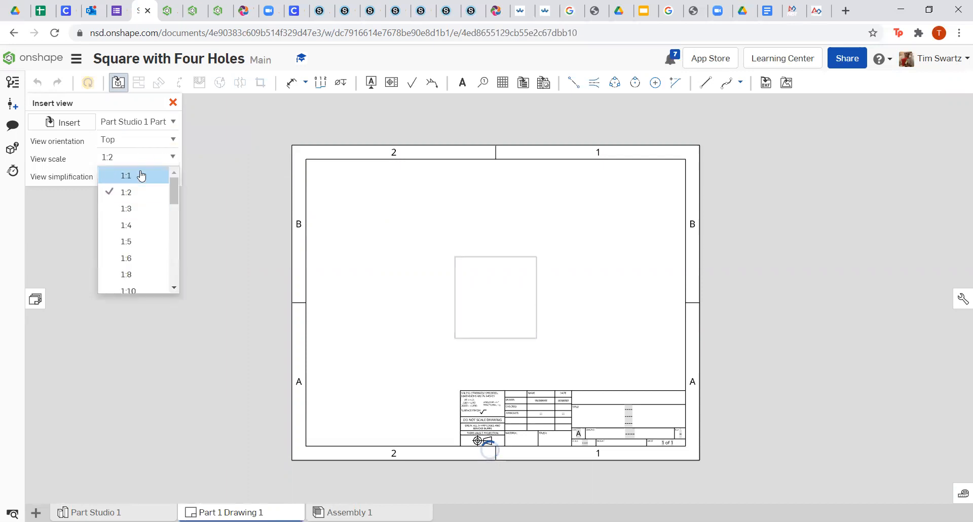
{"action": "left_click", "coordinate": [133, 175]}
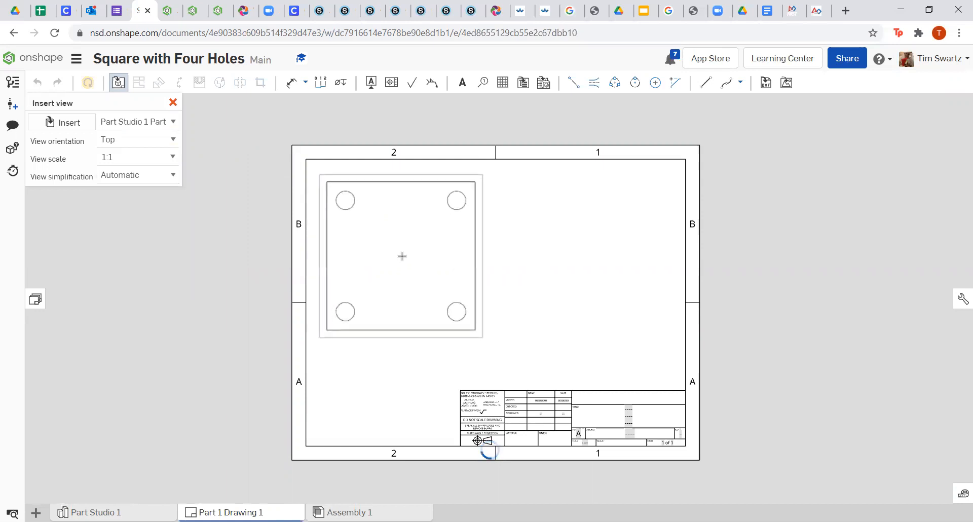
{"action": "left_click", "coordinate": [402, 256]}
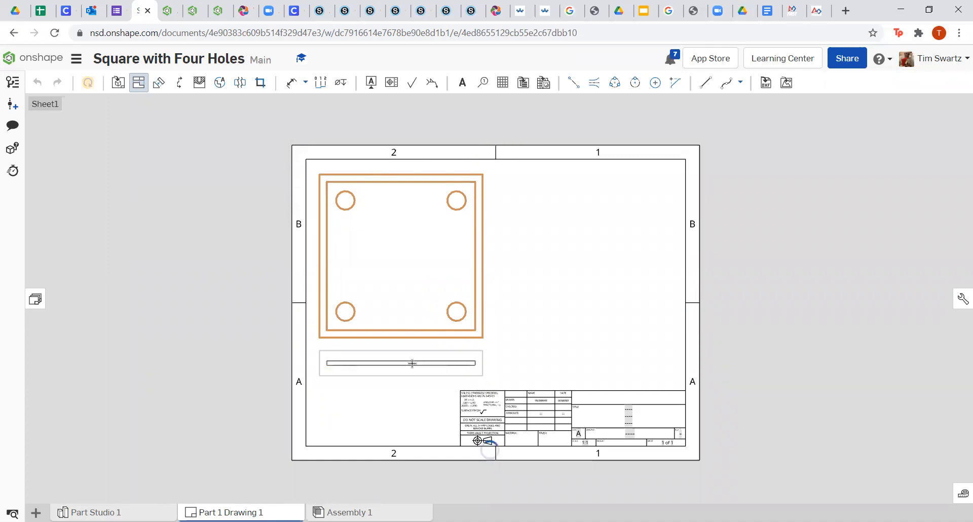
Place the edge-on projected view below the plate and an isometric view at upper right.
{"action": "left_click", "coordinate": [412, 363]}
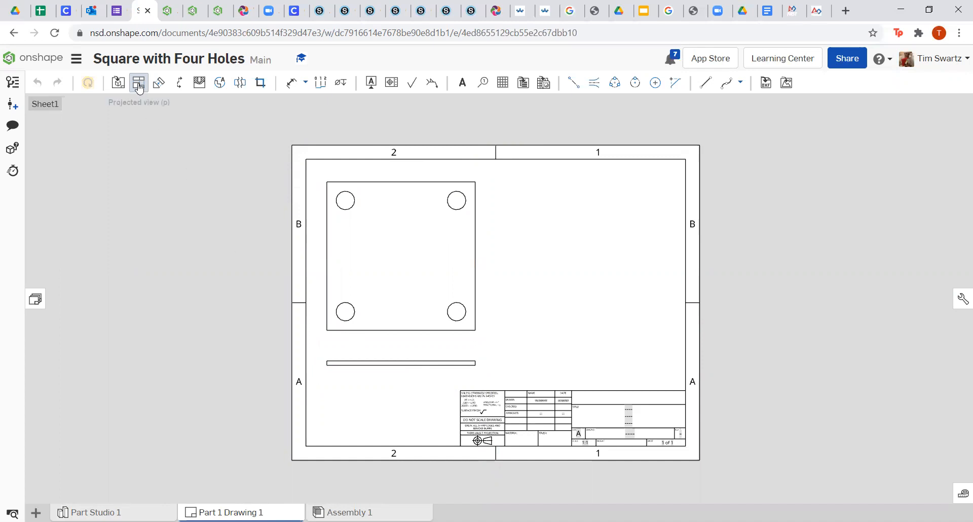
{"action": "left_click", "coordinate": [120, 84]}
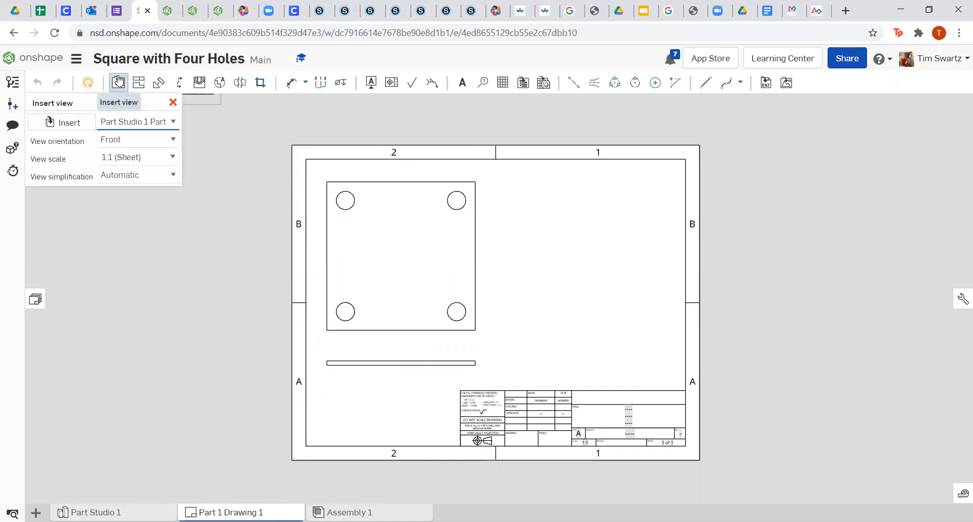
{"action": "left_click", "coordinate": [169, 144]}
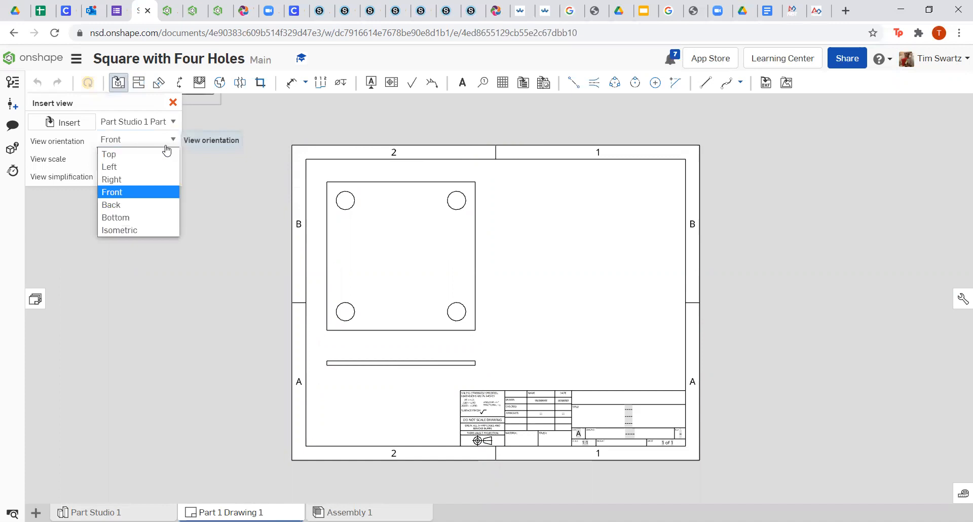
{"action": "left_click", "coordinate": [136, 231]}
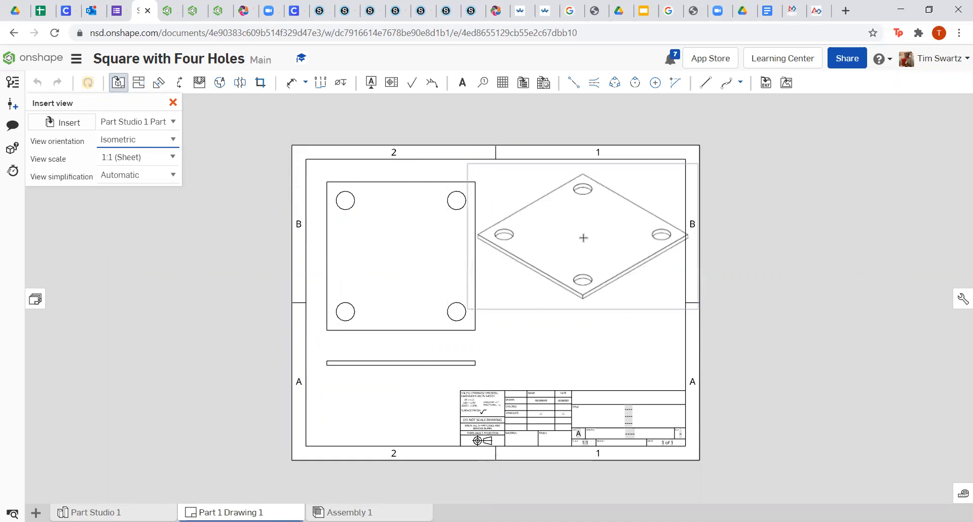
{"action": "left_click", "coordinate": [584, 239]}
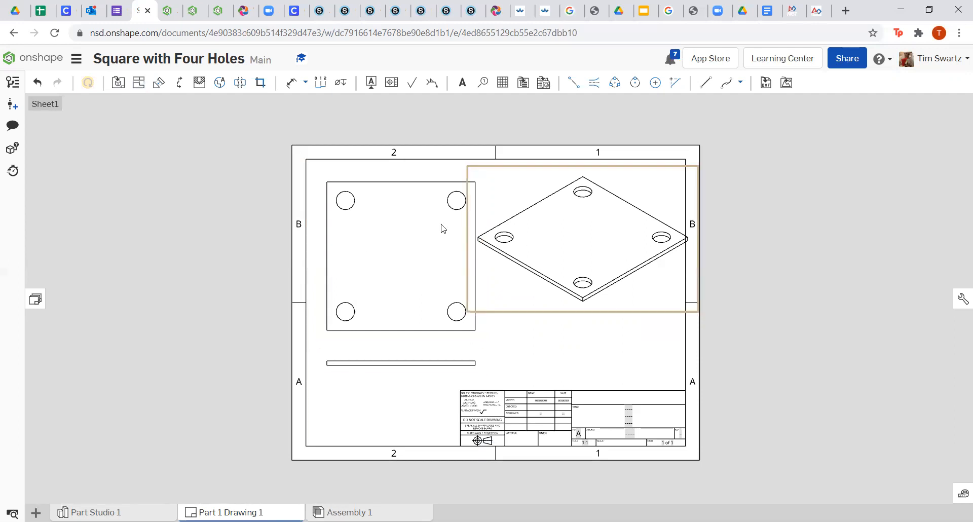
Open the sheet properties and edit the sheet scale to 1:1.5.
{"action": "right_click", "coordinate": [566, 360]}
{"action": "left_click", "coordinate": [583, 344]}
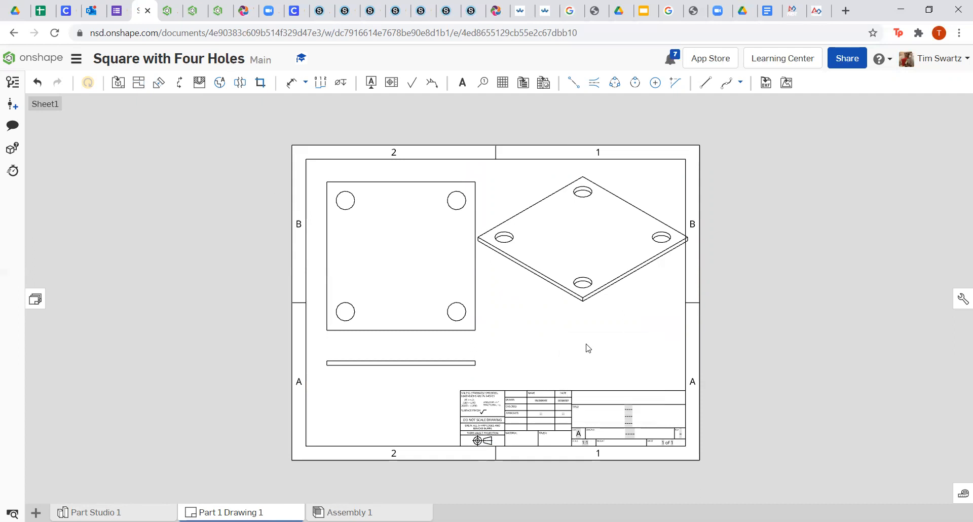
{"action": "left_click", "coordinate": [137, 121]}
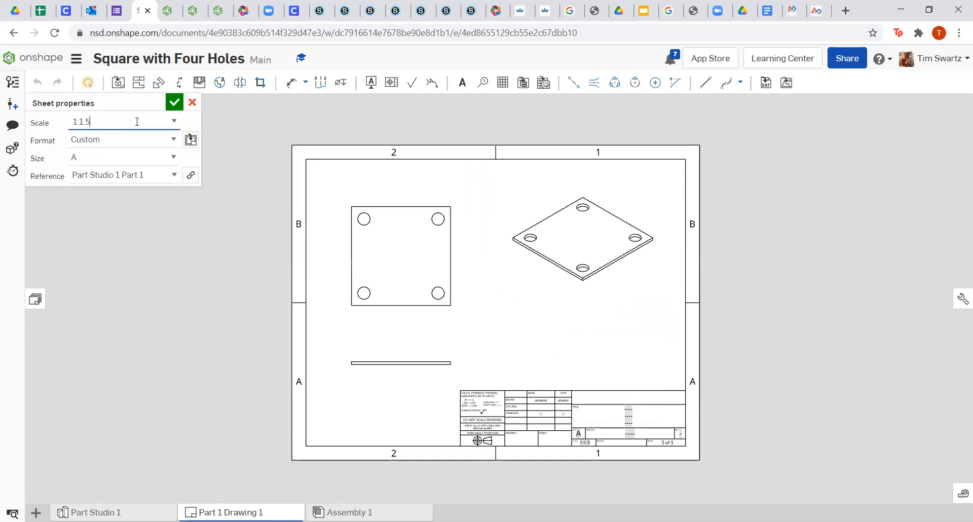
Apply the 1:1.5 sheet scale and shift the top and edge views upward.
{"action": "left_click", "coordinate": [174, 103]}
{"action": "mouse_move", "coordinate": [404, 263]}
{"action": "left_mouse_down"}
{"action": "mouse_move", "coordinate": [395, 252]}
{"action": "mouse_move", "coordinate": [405, 253]}
{"action": "left_mouse_up"}
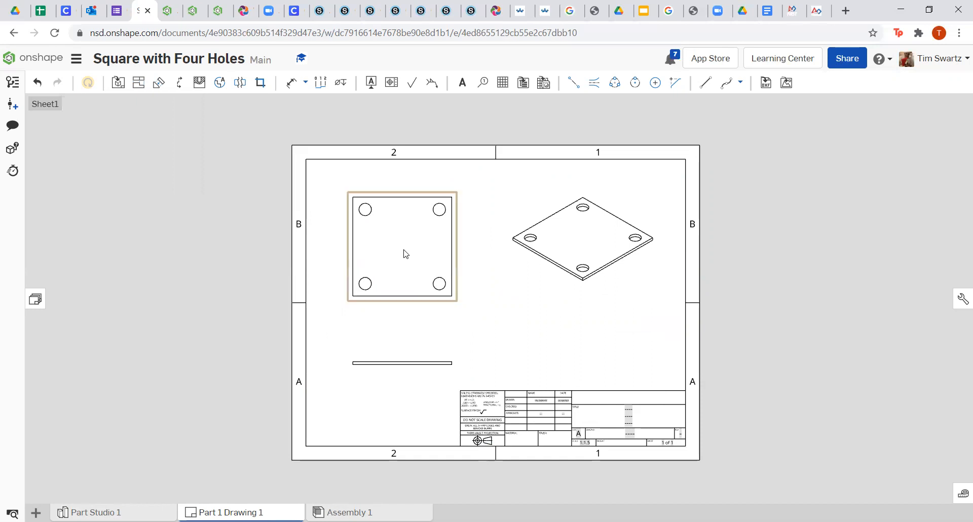
{"action": "left_click_drag", "start_coordinate": [408, 363], "coordinate": [404, 338]}
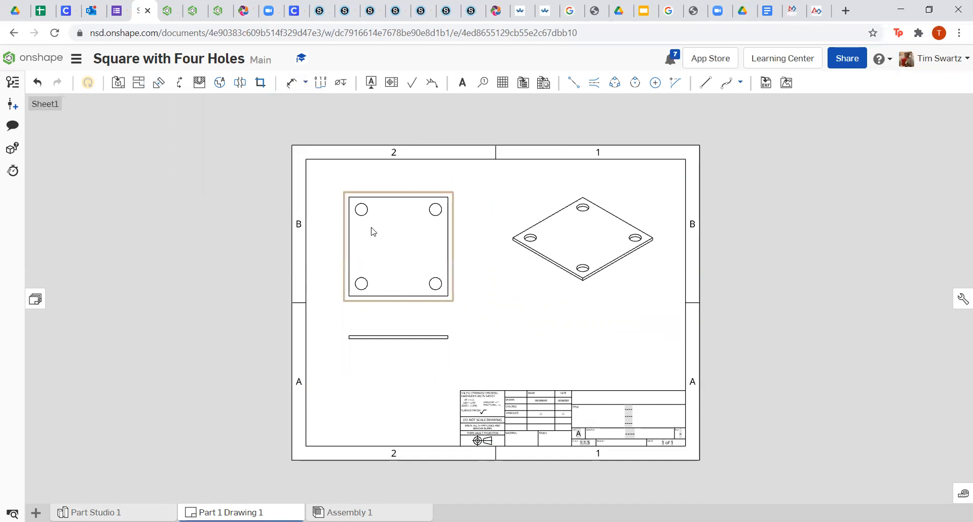
{"action": "scroll", "coordinate": [373, 231], "scroll_direction": "up", "scroll_amount": 3}
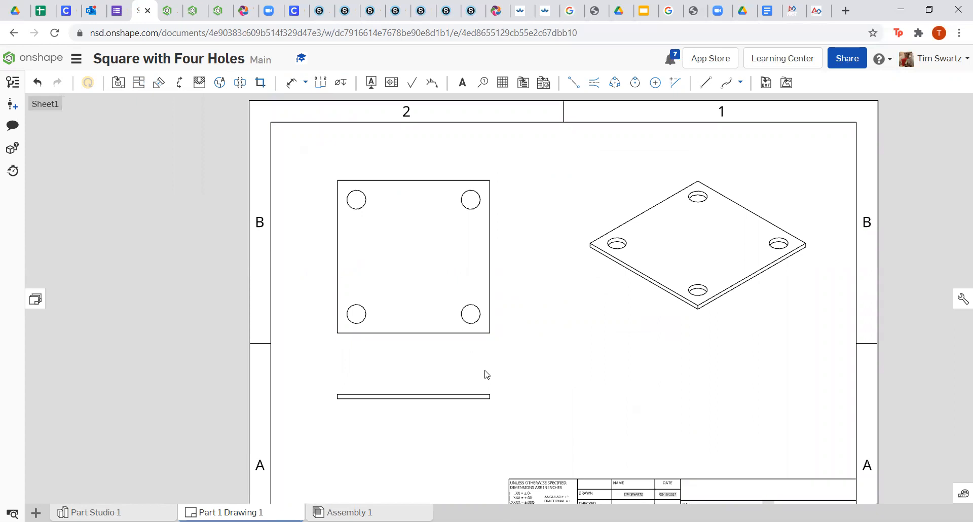
Dimension the plate's 4.000 width and height and the 3.000 horizontal and vertical hole spacing.
{"action": "left_click", "coordinate": [290, 85]}
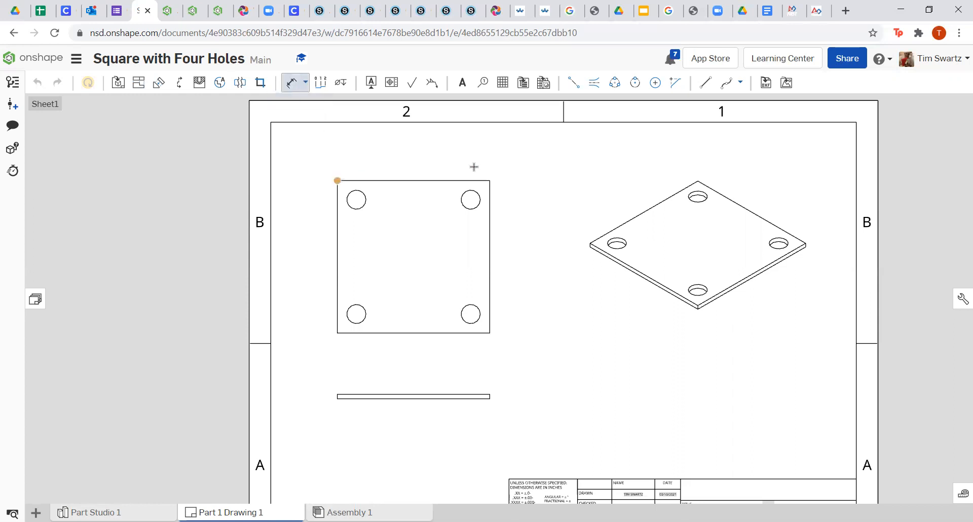
{"action": "left_click", "coordinate": [491, 179]}
{"action": "left_click", "coordinate": [428, 157]}
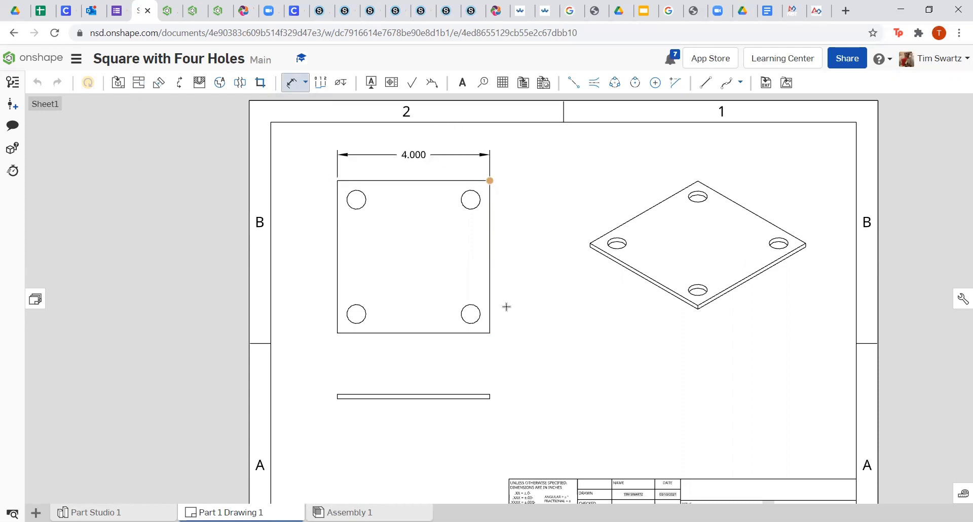
{"action": "left_click", "coordinate": [490, 332]}
{"action": "left_click", "coordinate": [513, 244]}
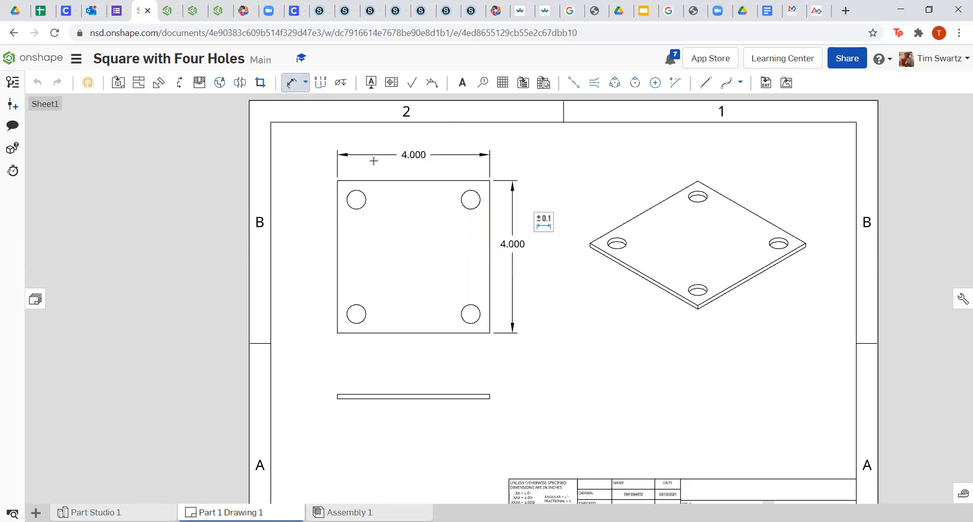
{"action": "left_click", "coordinate": [471, 199]}
{"action": "left_click", "coordinate": [414, 223]}
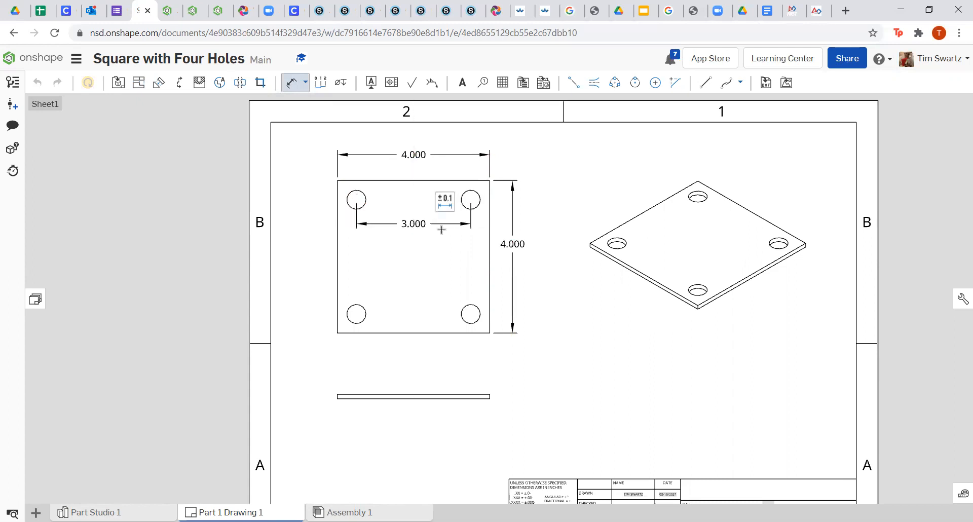
{"action": "left_click", "coordinate": [471, 314]}
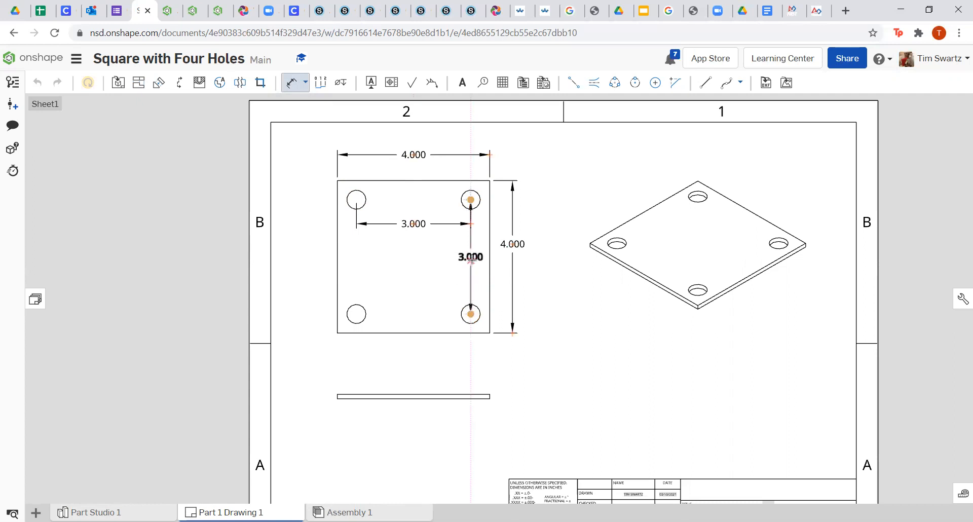
{"action": "left_click", "coordinate": [472, 259]}
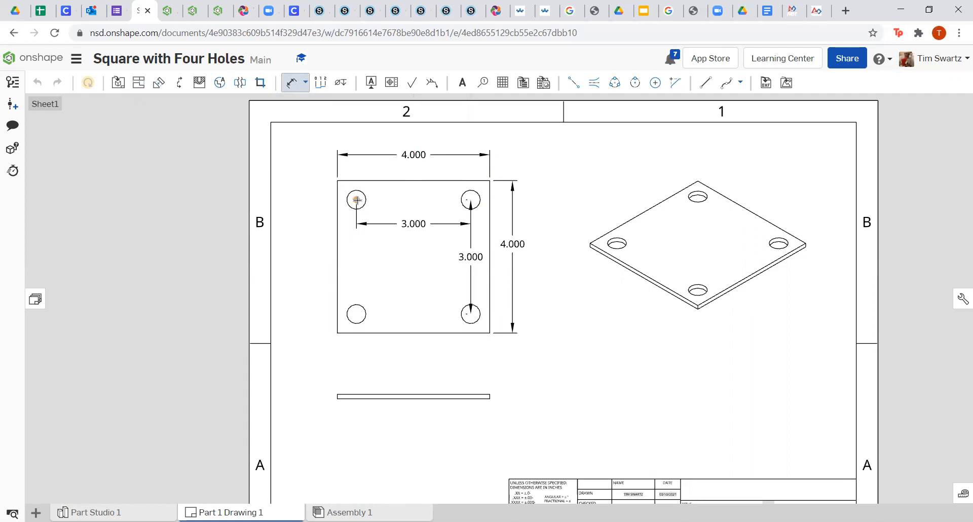
Add the .500 hole offsets from the plate's left and top edges.
{"action": "left_click", "coordinate": [337, 201]}
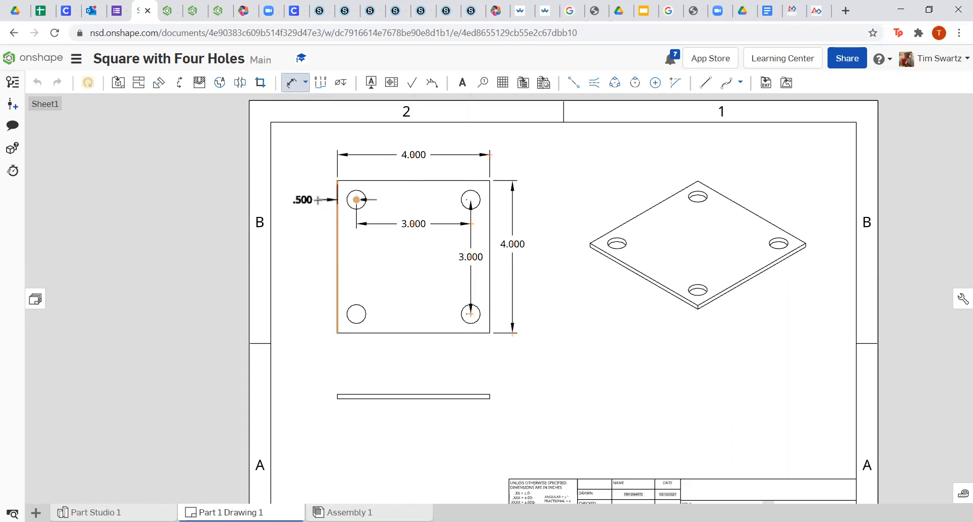
{"action": "left_click", "coordinate": [318, 200]}
{"action": "left_click", "coordinate": [355, 181]}
{"action": "scroll", "coordinate": [357, 199], "scroll_direction": "up", "scroll_amount": 3}
{"action": "scroll", "coordinate": [356, 199], "scroll_direction": "up", "scroll_amount": 3}
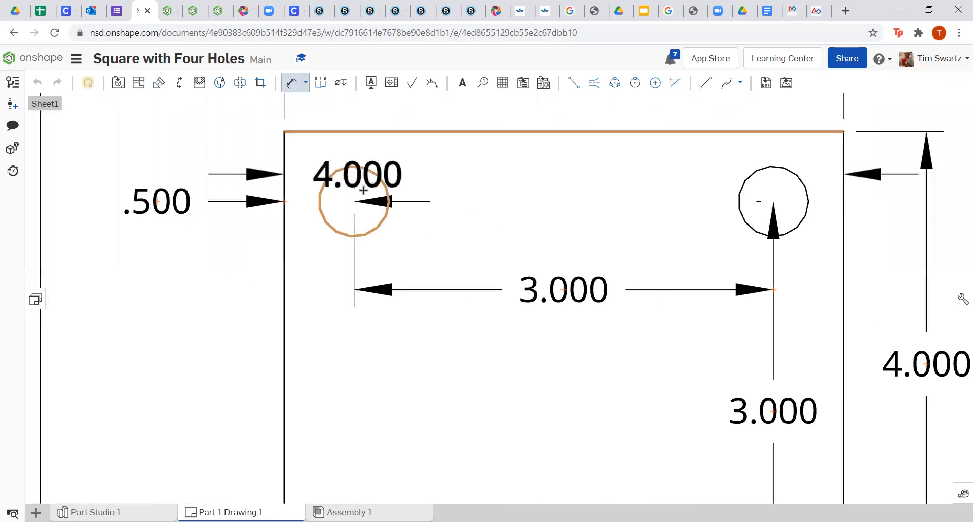
{"action": "left_click", "coordinate": [357, 203]}
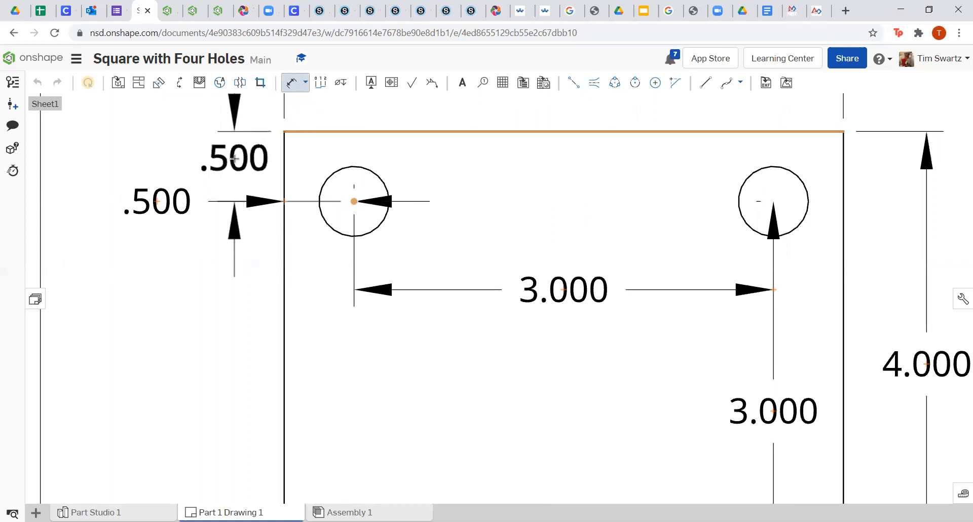
{"action": "left_click", "coordinate": [235, 159]}
{"action": "scroll", "coordinate": [237, 158], "scroll_direction": "down", "scroll_amount": 5}
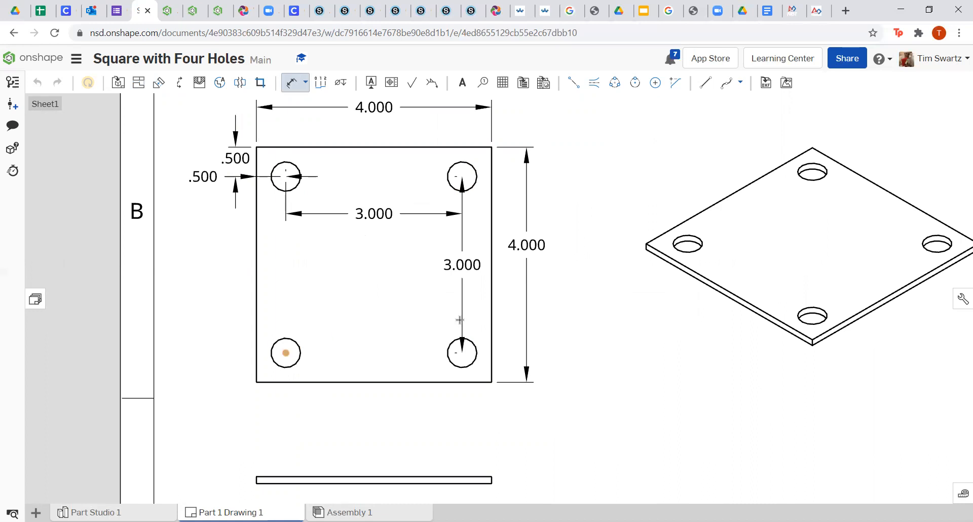
{"action": "scroll", "coordinate": [460, 320], "scroll_direction": "down", "scroll_amount": 3}
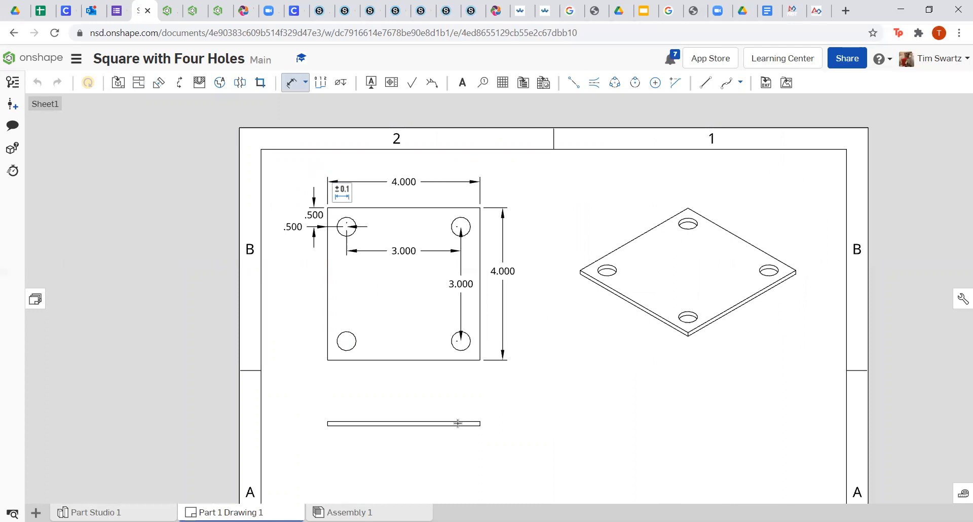
{"action": "scroll", "coordinate": [471, 436], "scroll_direction": "up", "scroll_amount": 5}
Dimension the edge view's .118 thickness and place a note box beside it.
{"action": "left_click", "coordinate": [507, 372]}
{"action": "left_click", "coordinate": [506, 389]}
{"action": "left_click", "coordinate": [553, 375]}
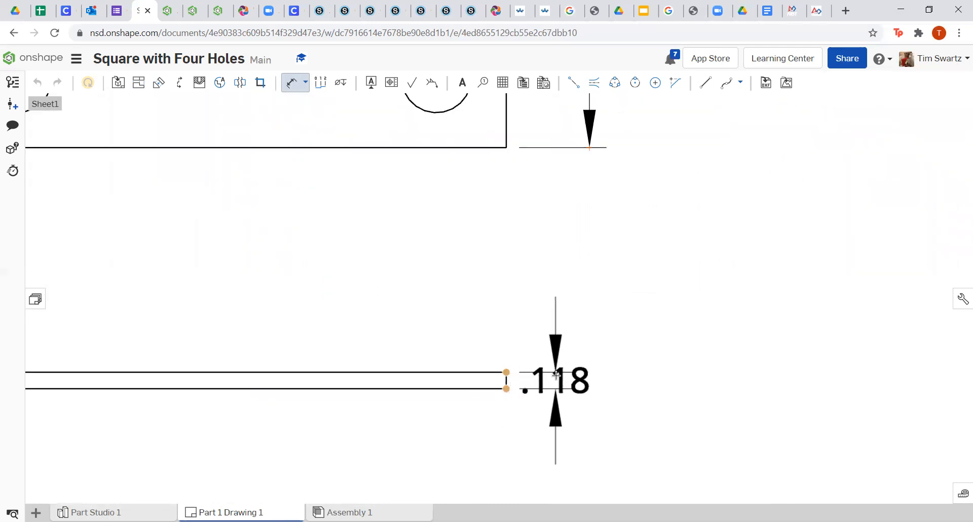
{"action": "scroll", "coordinate": [555, 376], "scroll_direction": "down", "scroll_amount": 5}
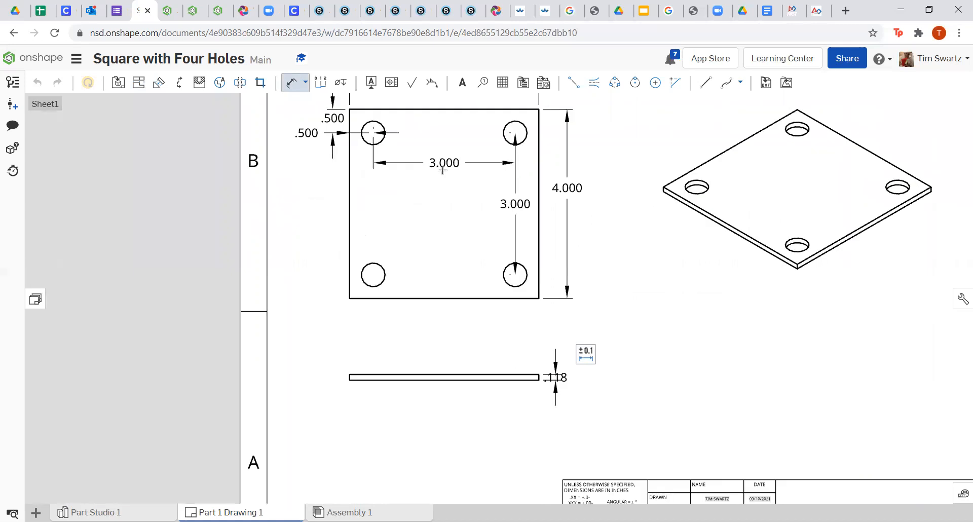
{"action": "left_click", "coordinate": [461, 83]}
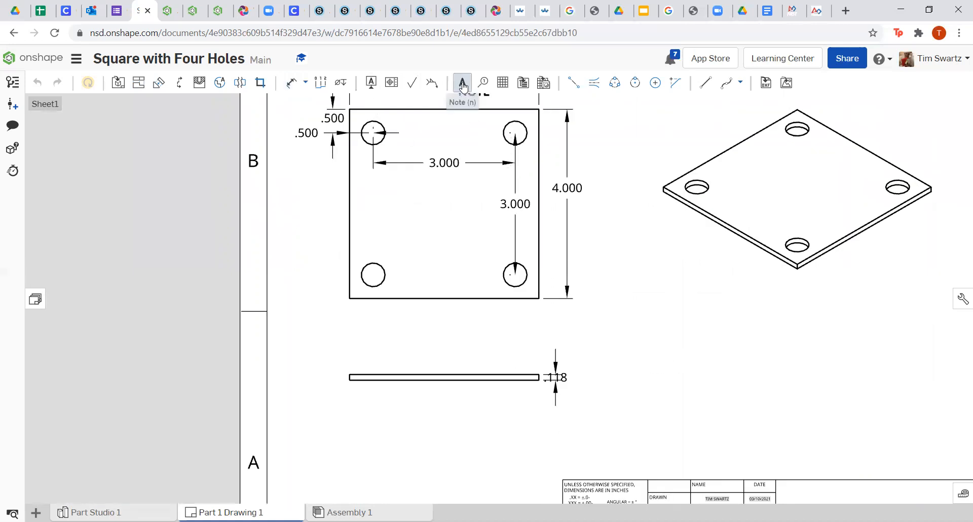
{"action": "left_click", "coordinate": [642, 414]}
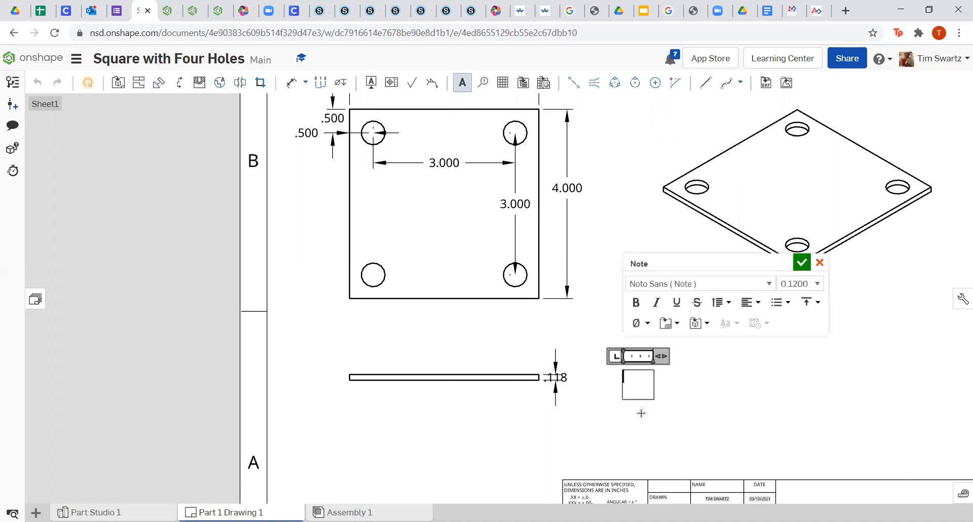
Write the note 'Material: 3mm Birchwood', widen it so the text fits, and confirm it.
{"action": "type", "text": "Material: 3mm Birchwood"}
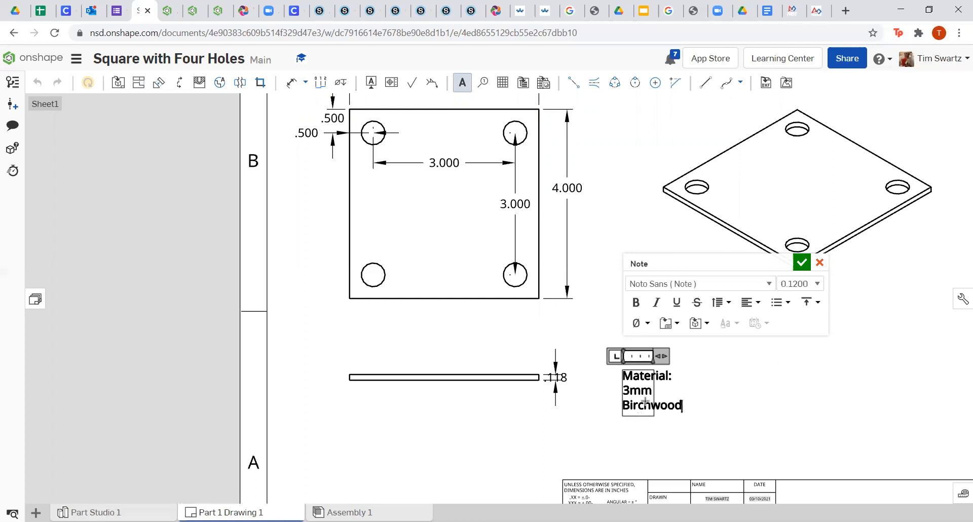
{"action": "left_click_drag", "start_coordinate": [662, 355], "coordinate": [761, 355]}
{"action": "left_click", "coordinate": [801, 263]}
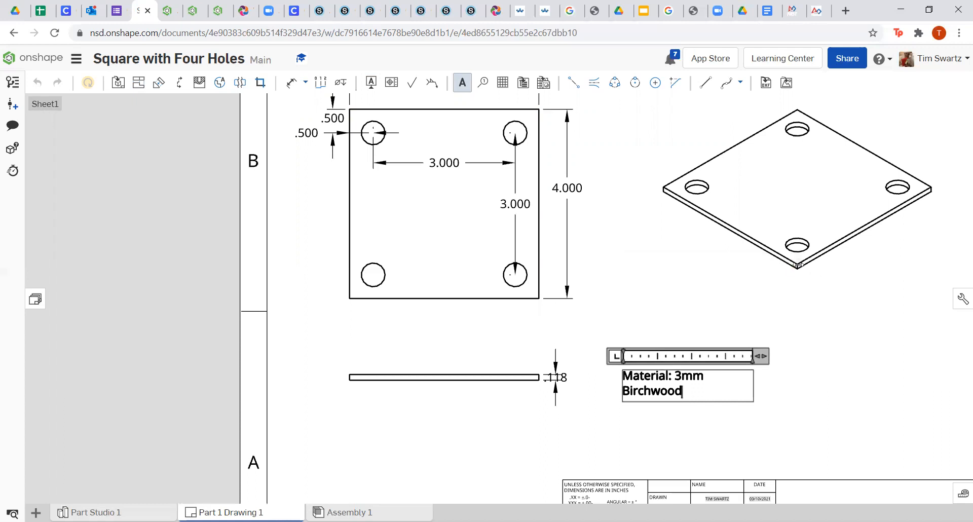
{"action": "left_click", "coordinate": [463, 83]}
Enter 'Square with Four Holes' in the title block's Title cell.
{"action": "scroll", "coordinate": [564, 259], "scroll_direction": "down", "scroll_amount": 3}
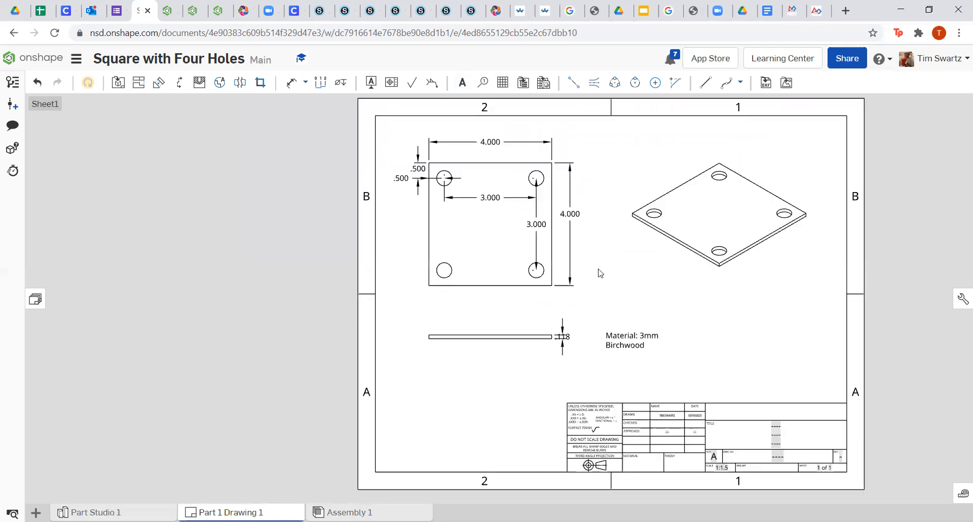
{"action": "scroll", "coordinate": [802, 460], "scroll_direction": "up", "scroll_amount": 5}
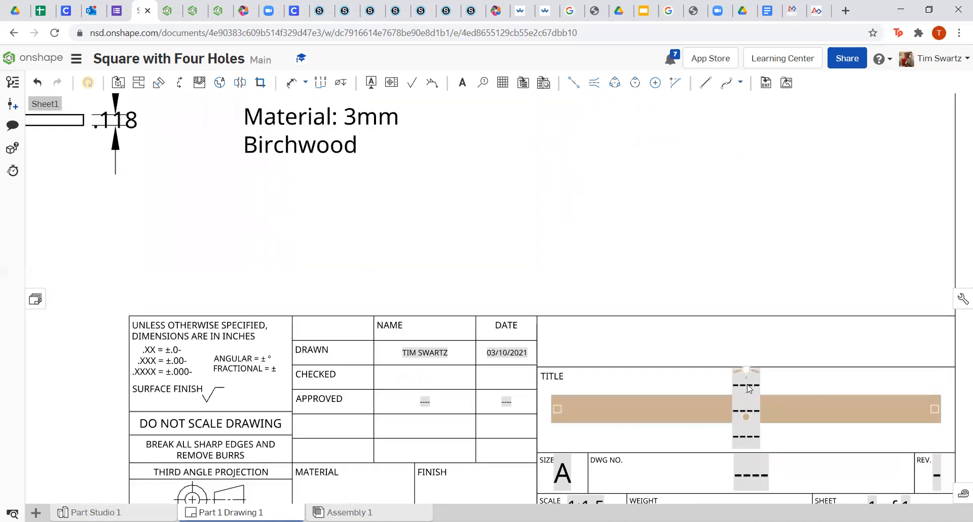
{"action": "double_click", "coordinate": [743, 381]}
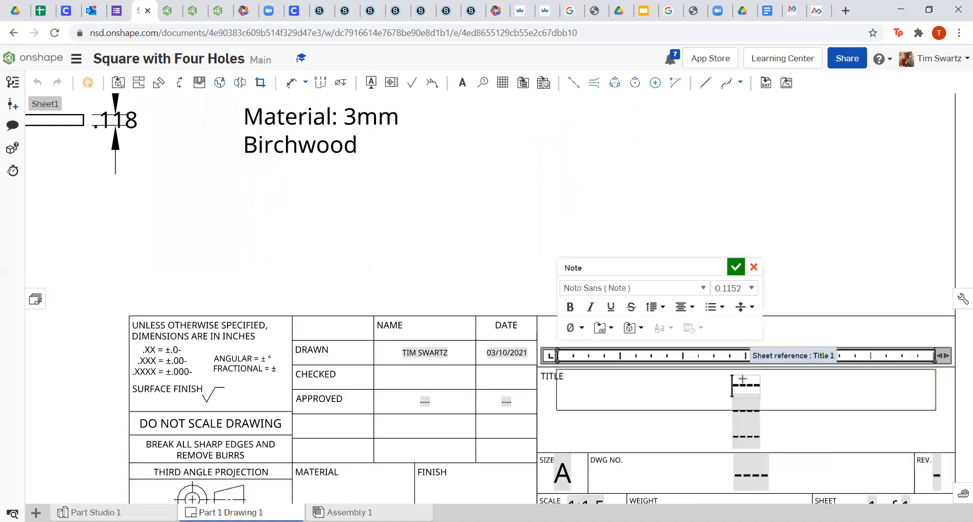
{"action": "type", "text": "Sq"}
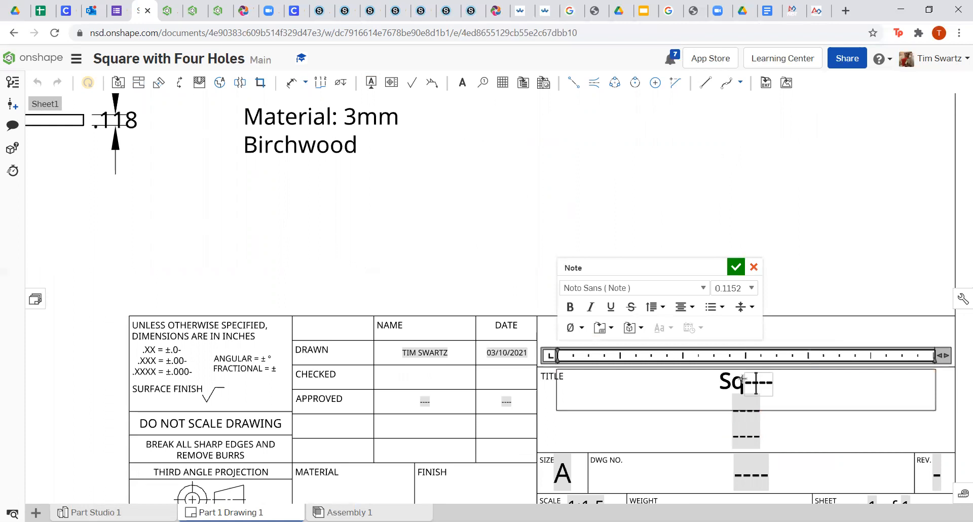
{"action": "type", "text": "uare with Four Holes"}
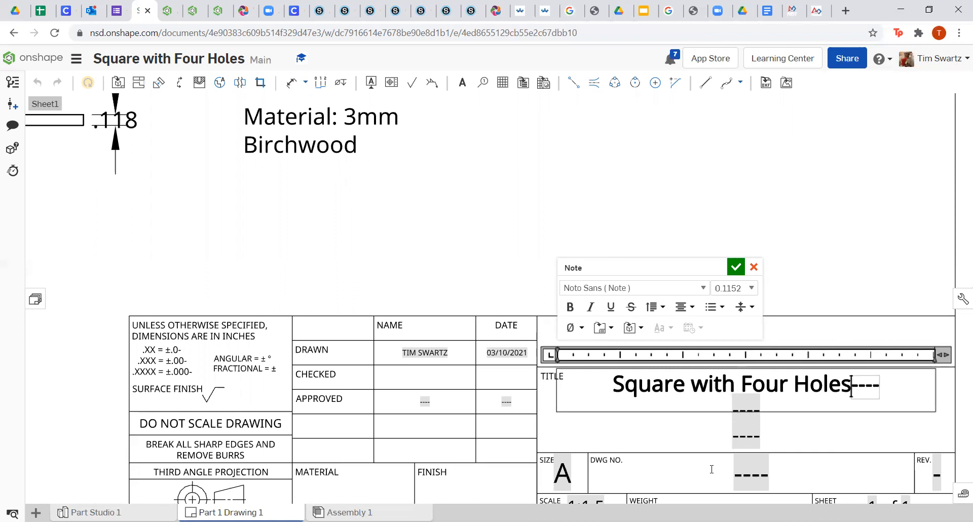
{"action": "left_click", "coordinate": [694, 478]}
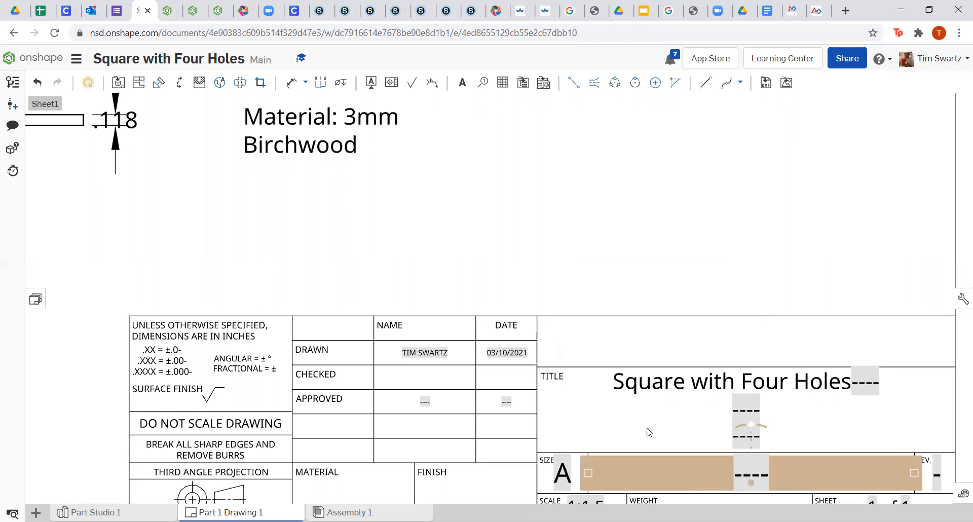
{"action": "scroll", "coordinate": [558, 323], "scroll_direction": "down", "scroll_amount": 5}
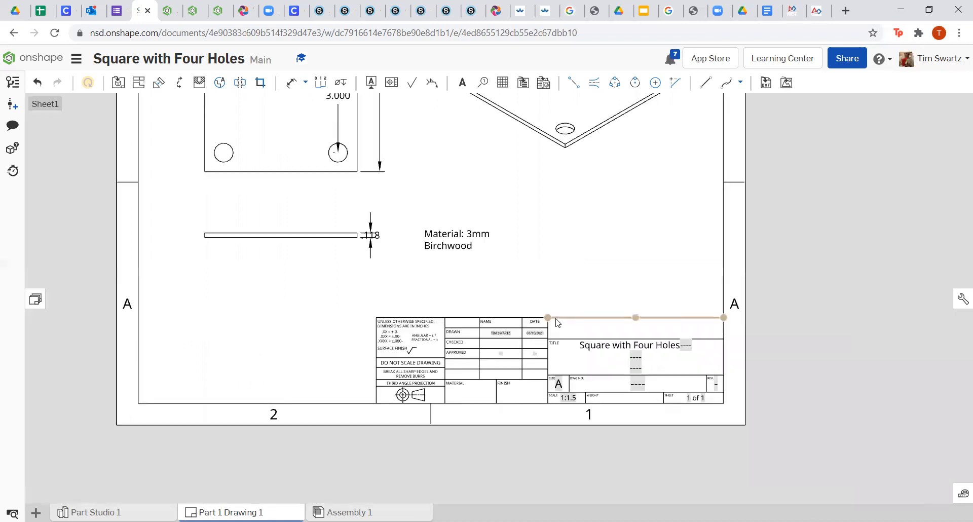
{"action": "scroll", "coordinate": [553, 355], "scroll_direction": "down", "scroll_amount": 5}
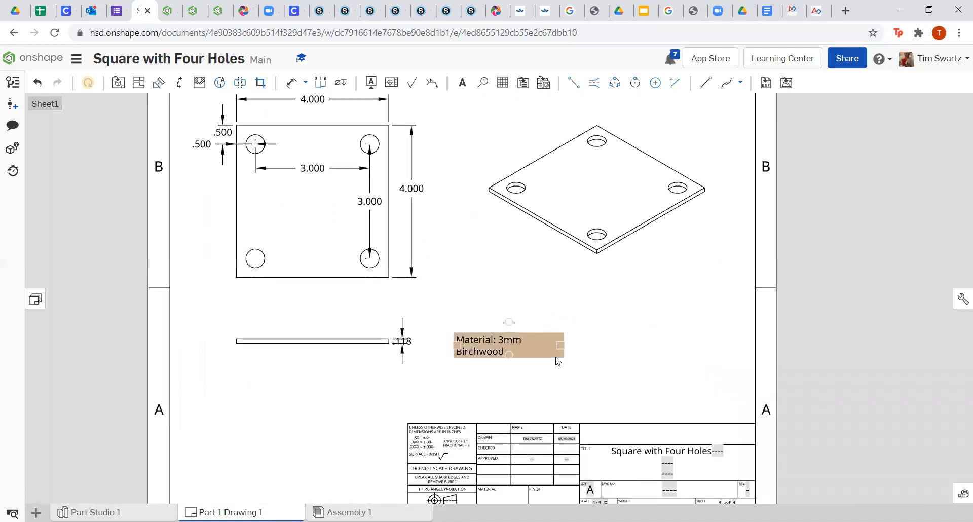
{"action": "scroll", "coordinate": [557, 361], "scroll_direction": "up", "scroll_amount": 2}
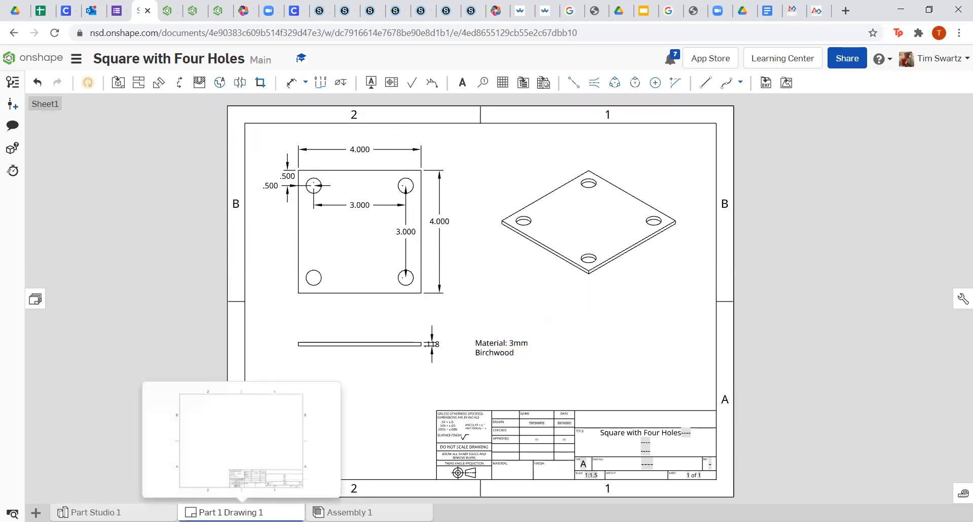
Export the Part 1 Drawing 1 tab as a PDF named 'Square with Four Holes Assignment'.
{"action": "right_click", "coordinate": [241, 511]}
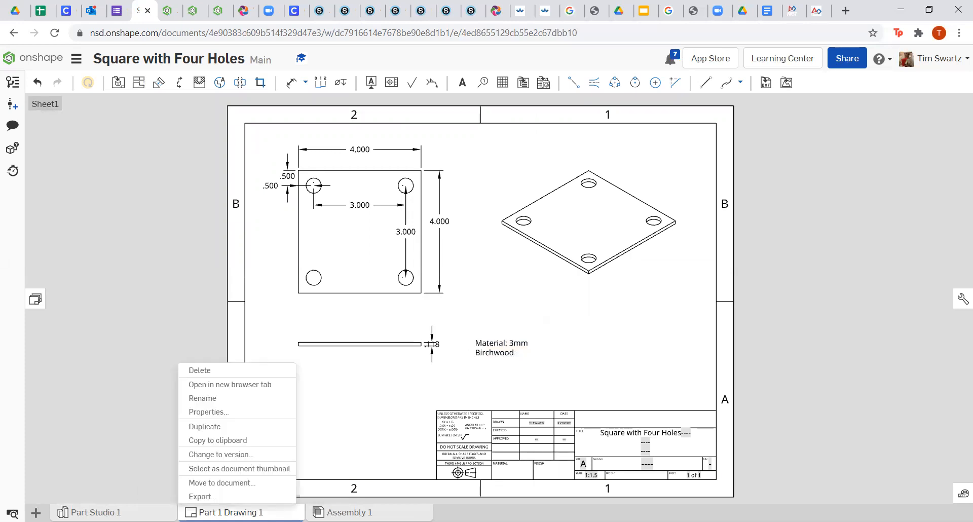
{"action": "left_click", "coordinate": [214, 497]}
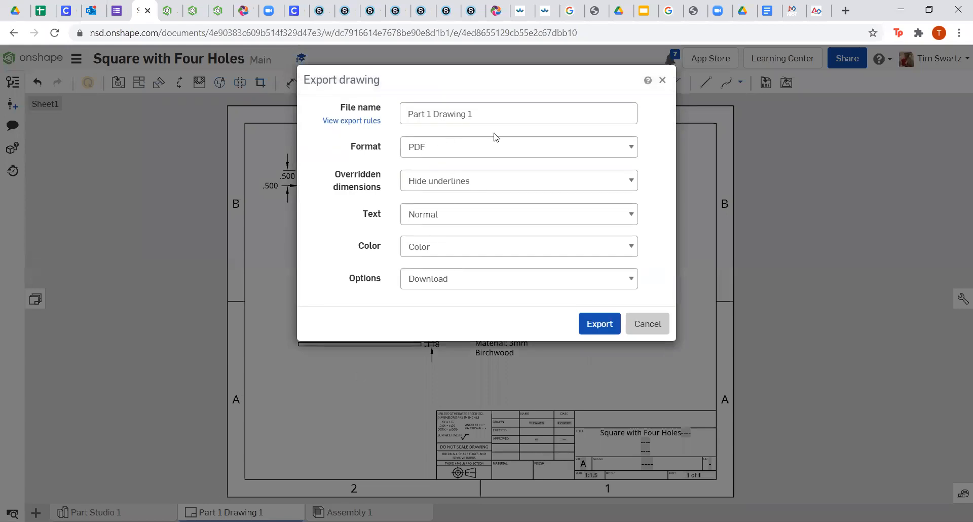
{"action": "triple_click", "coordinate": [495, 116]}
{"action": "key", "text": "BackSpace"}
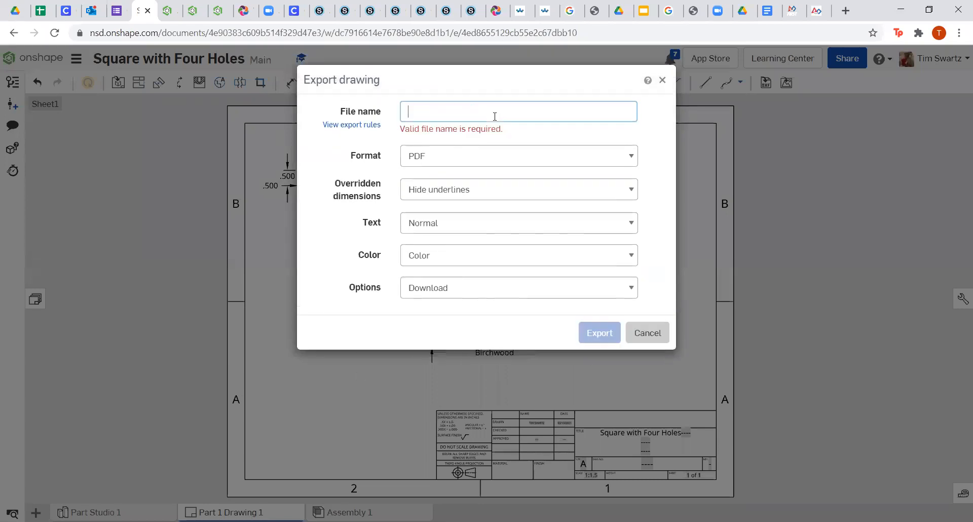
{"action": "type", "text": "Square with Four Ho"}
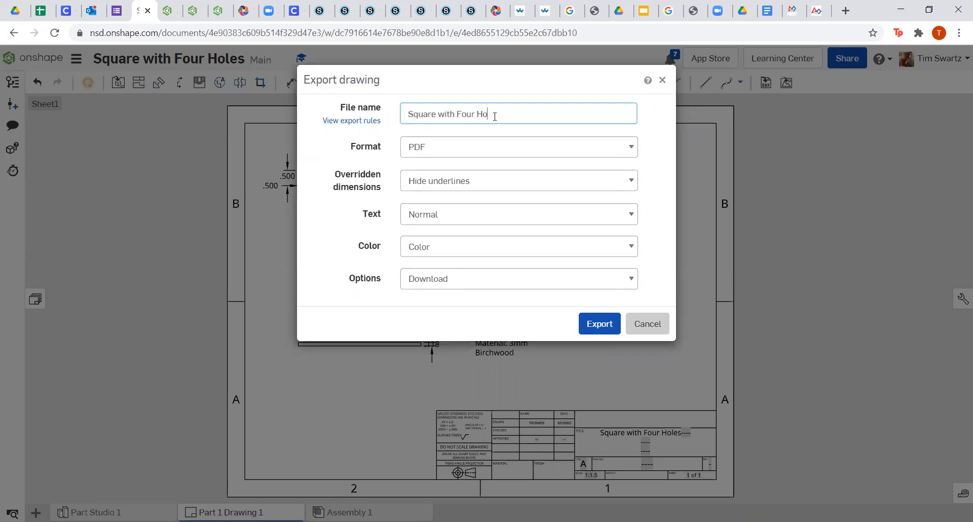
{"action": "type", "text": "les Assignment"}
{"action": "left_click", "coordinate": [455, 151]}
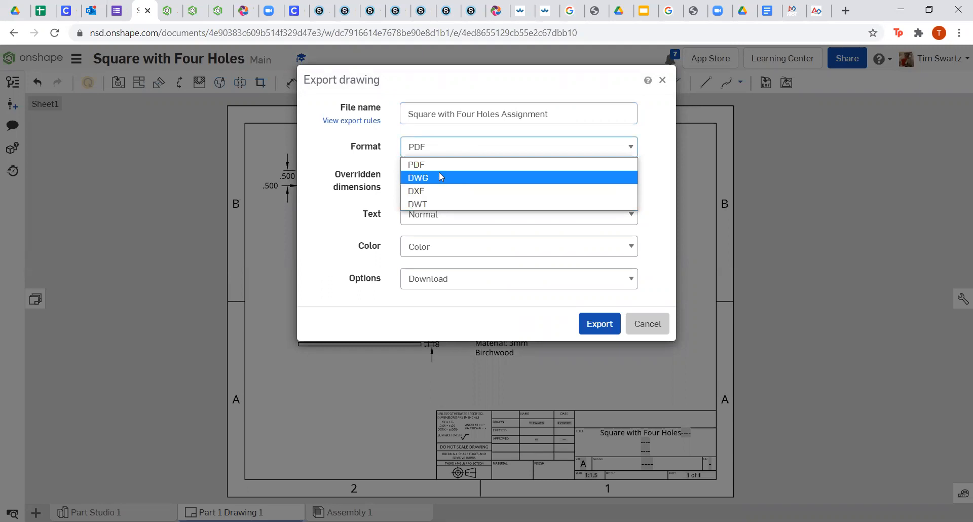
{"action": "left_click", "coordinate": [439, 169]}
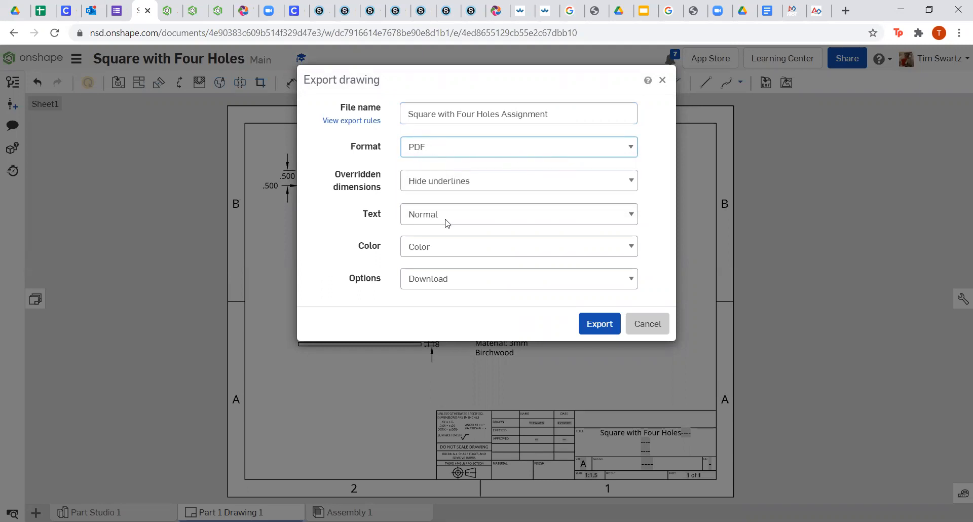
{"action": "left_click", "coordinate": [602, 332]}
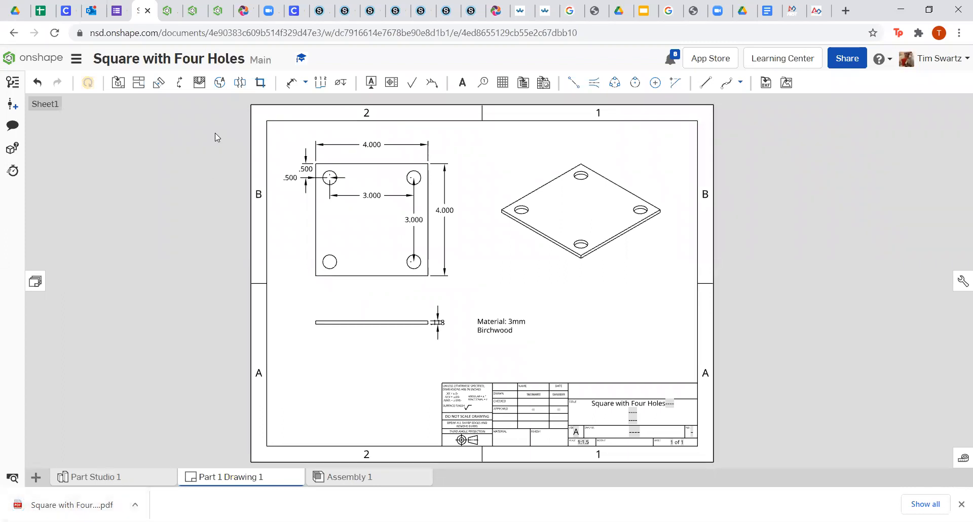
From the documents list, try creating a new document named 'Square with Four Holes Assignment'.
{"action": "left_click", "coordinate": [43, 60]}
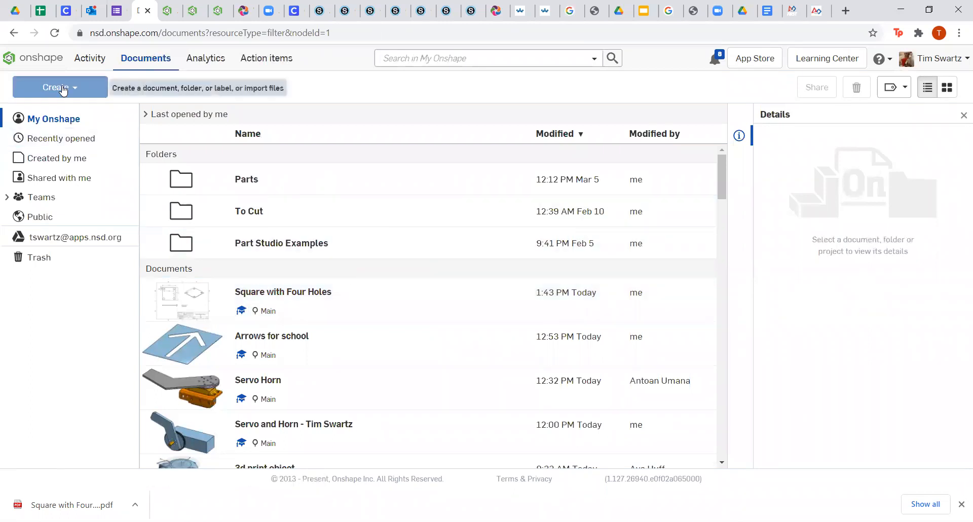
{"action": "left_click", "coordinate": [65, 89]}
{"action": "left_click", "coordinate": [63, 111]}
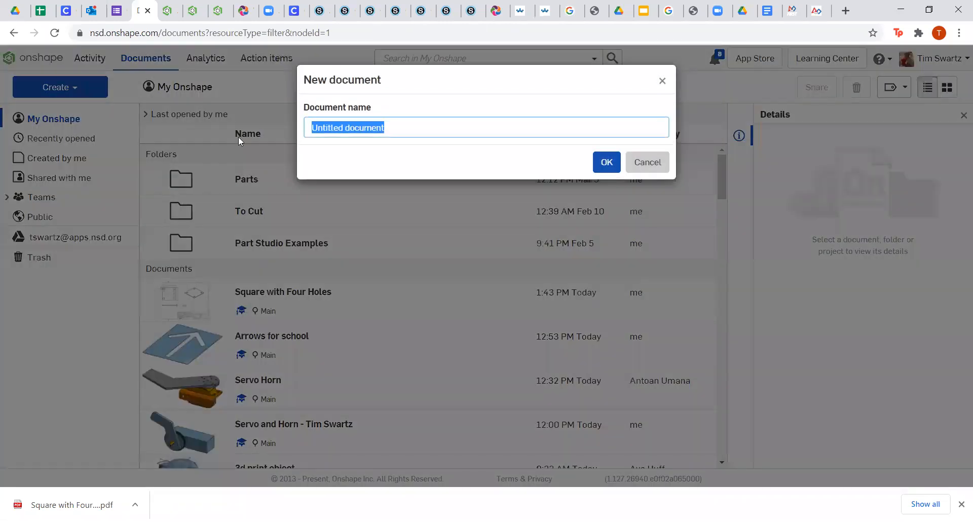
{"action": "type", "text": "Squa"}
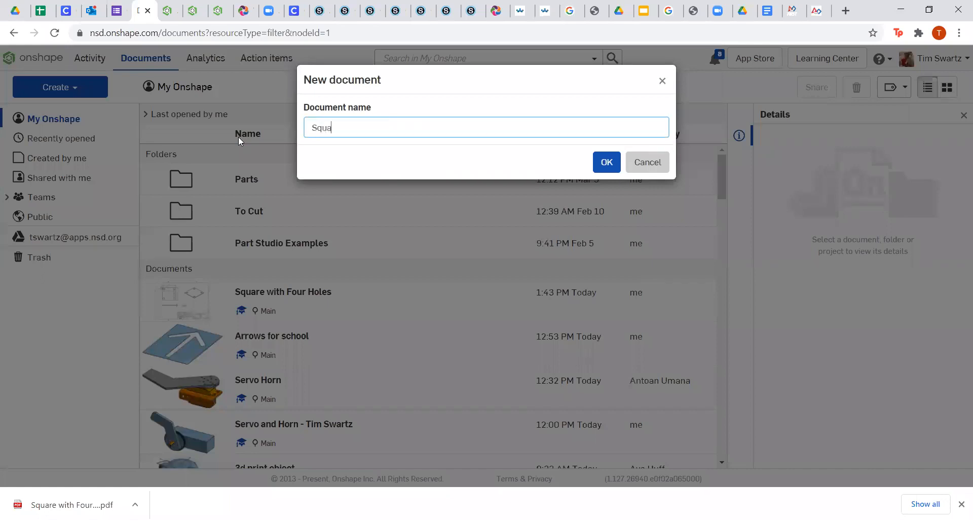
{"action": "type", "text": "re with Four Holes assignment"}
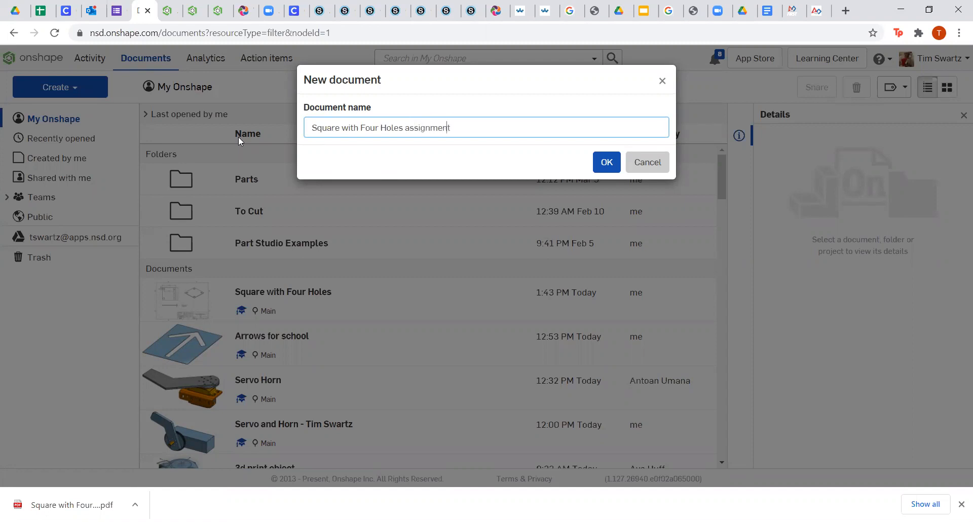
{"action": "key", "text": "BackSpace"}
{"action": "type", "text": "A"}
{"action": "left_click", "coordinate": [606, 162]}
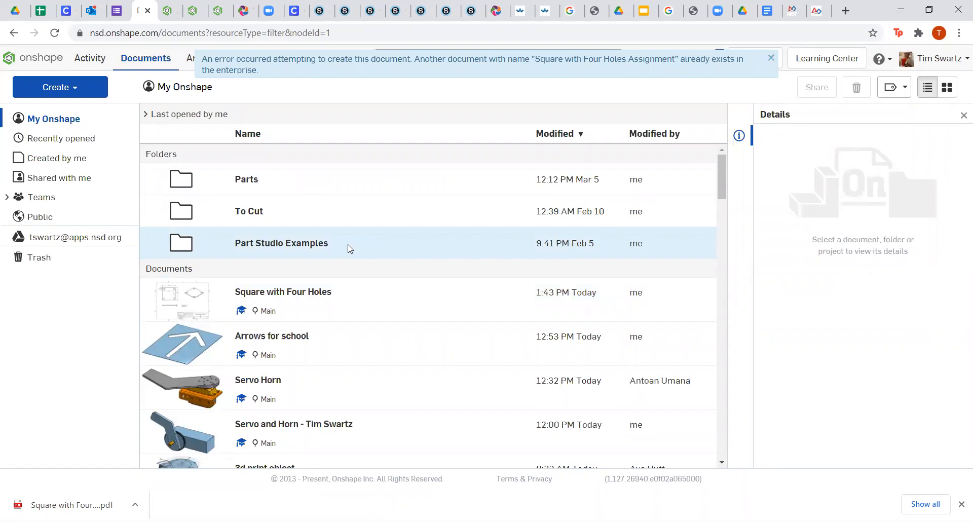
Create the new document under the unique name 'Square with Four Holes Work' instead.
{"action": "left_click", "coordinate": [70, 94]}
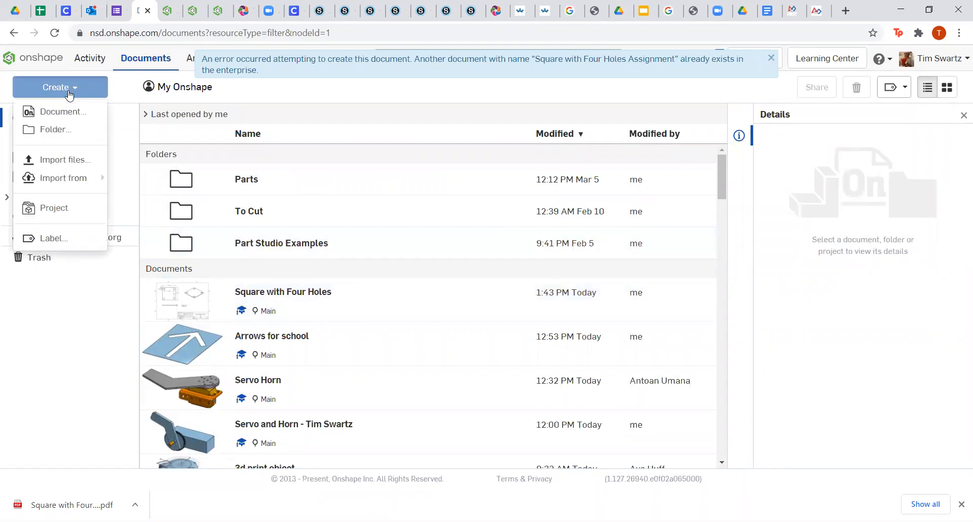
{"action": "left_click", "coordinate": [65, 112]}
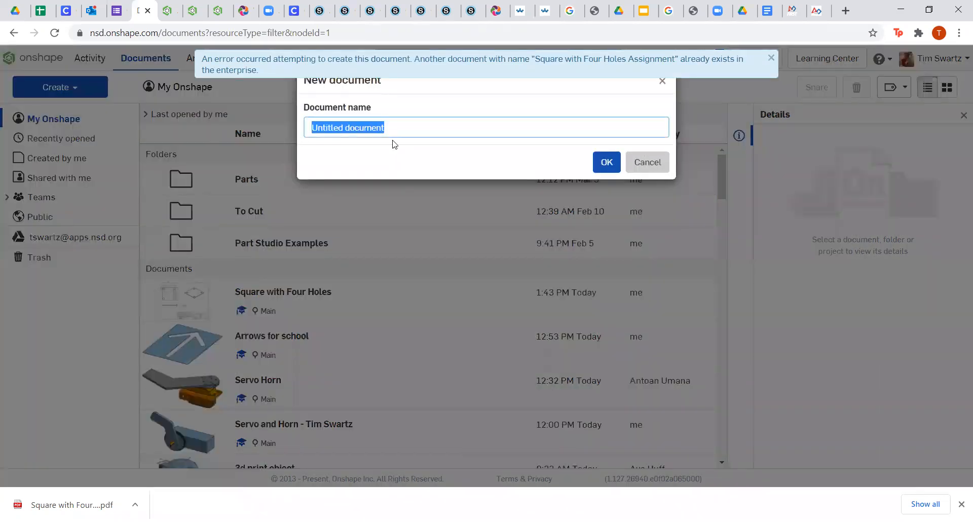
{"action": "key", "text": "BackSpace"}
{"action": "type", "text": "Square with Four Holes Work"}
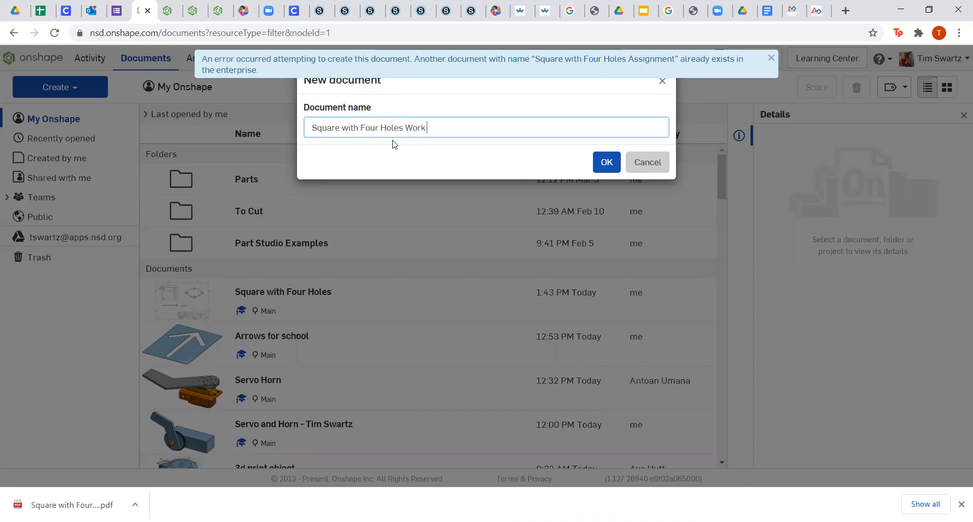
{"action": "left_click", "coordinate": [607, 162]}
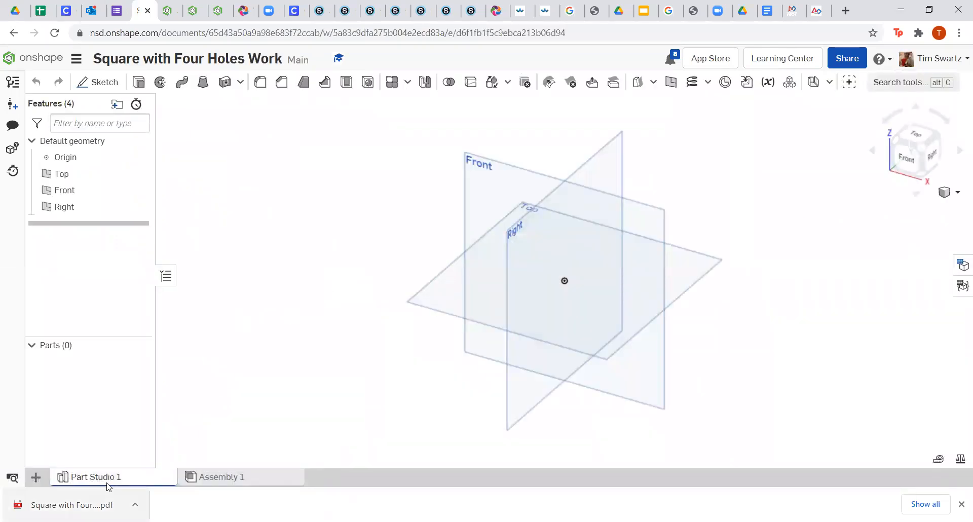
Rename Part Studio 1 to 'Turn In' and delete the unused Assembly 1 tab.
{"action": "right_click", "coordinate": [106, 482]}
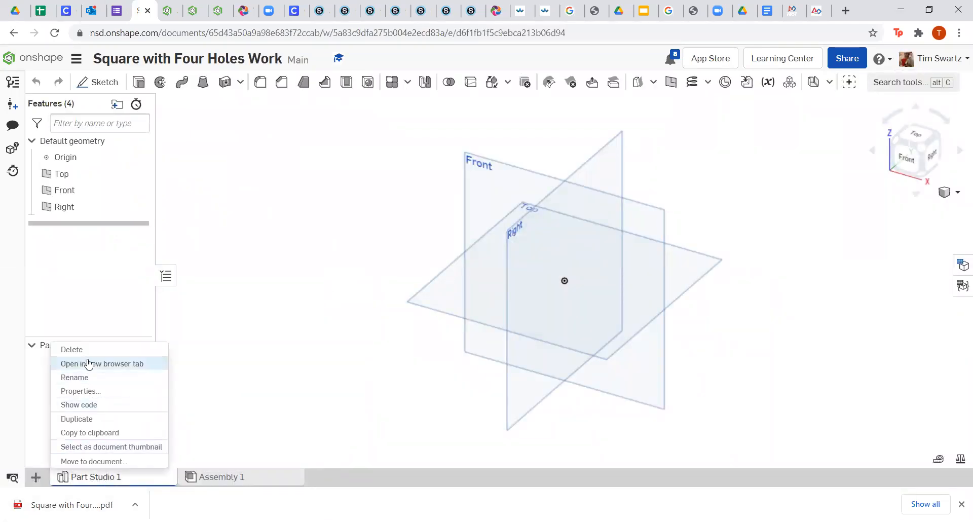
{"action": "left_click", "coordinate": [100, 379]}
{"action": "type", "text": "Turn In"}
{"action": "key", "text": "Return"}
{"action": "right_click", "coordinate": [223, 477]}
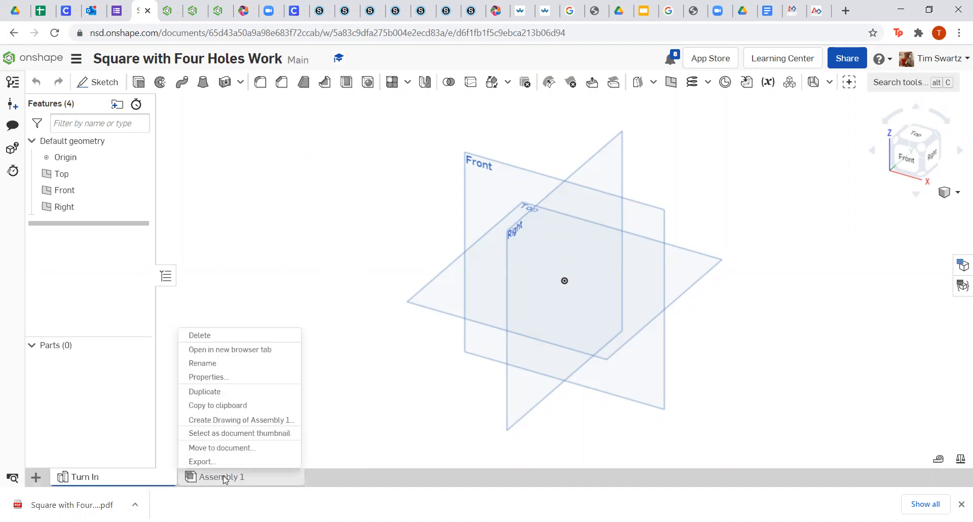
{"action": "left_click", "coordinate": [218, 335]}
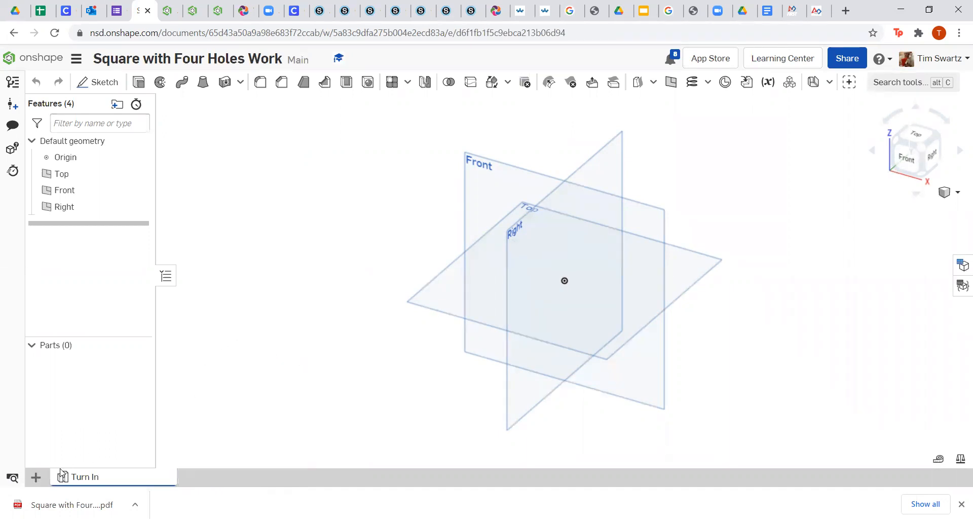
Import the Square with Four Holes Assignment PDF into the document as a new tab.
{"action": "left_click", "coordinate": [34, 479]}
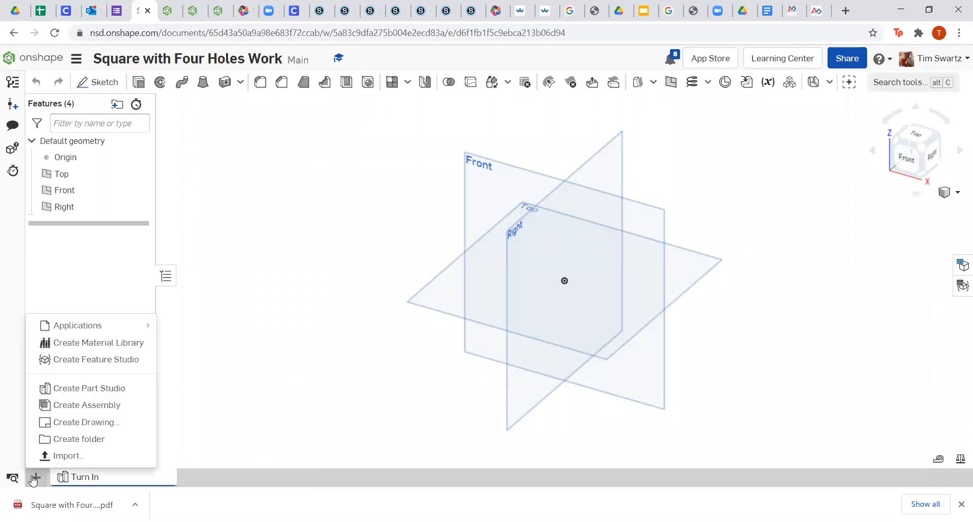
{"action": "left_click", "coordinate": [74, 459]}
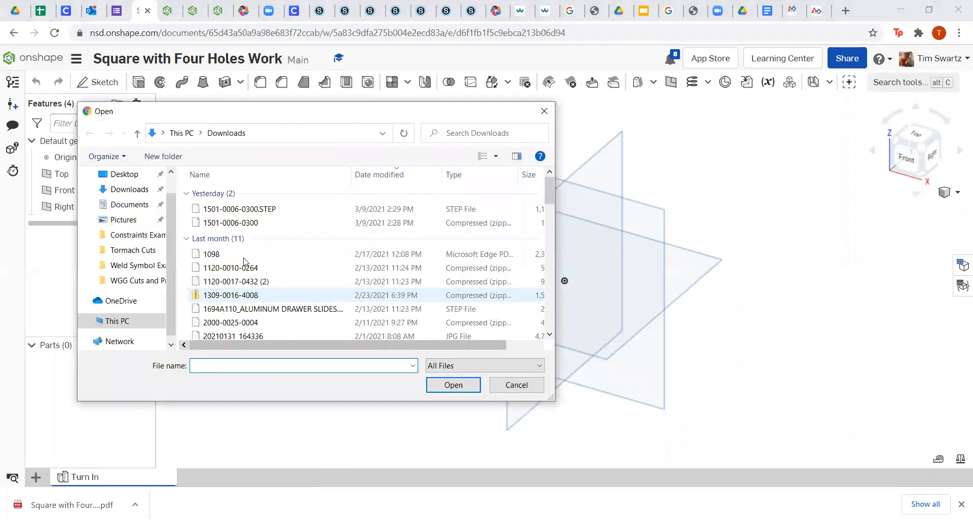
{"action": "left_click", "coordinate": [252, 209]}
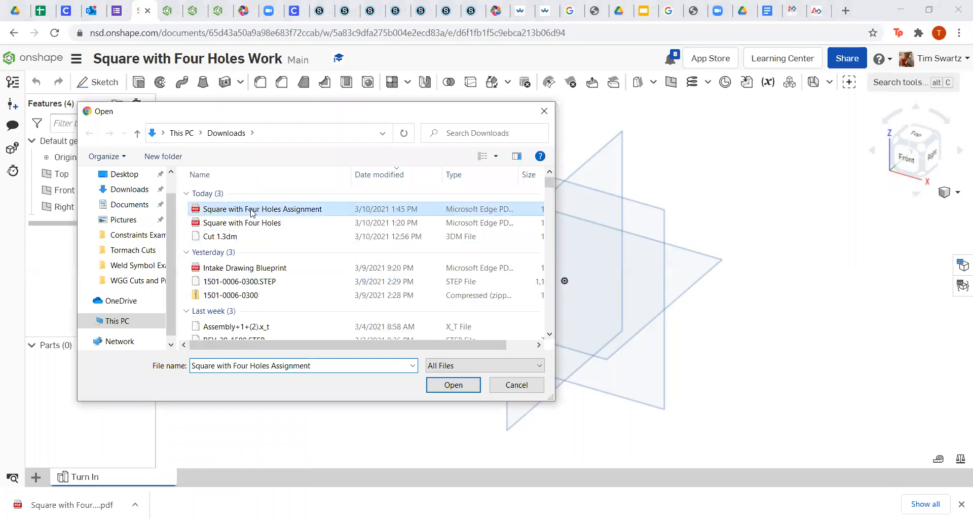
{"action": "double_click", "coordinate": [252, 210]}
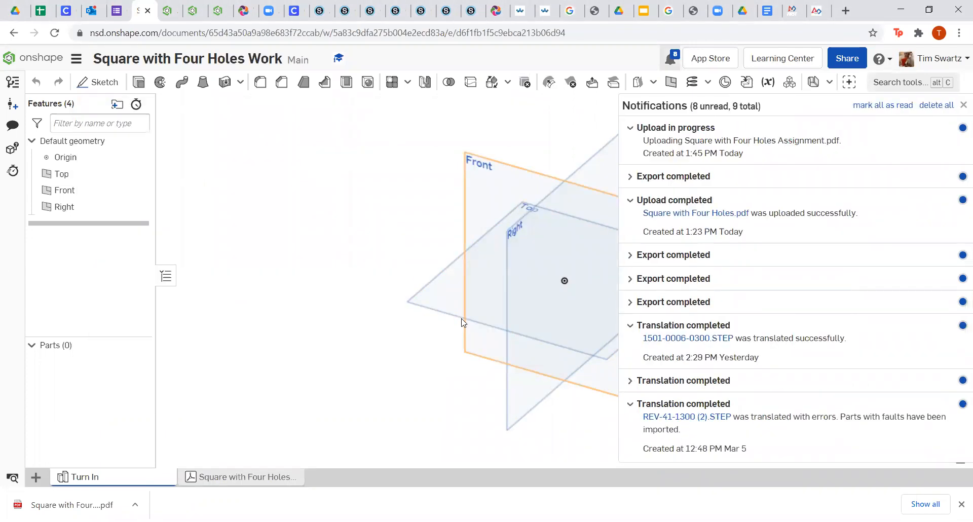
{"action": "left_click", "coordinate": [963, 106]}
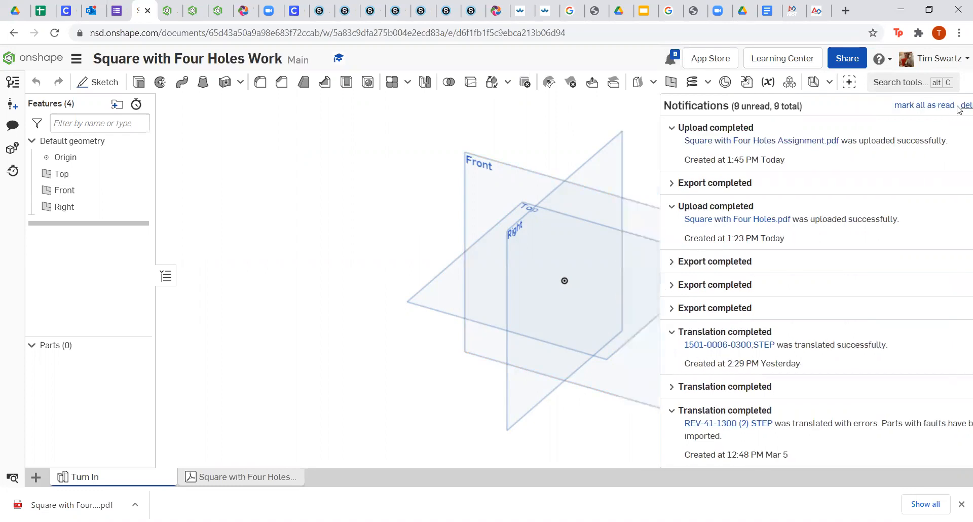
Review the imported PDF drawing's dimensions, then return to the documents list.
{"action": "left_click", "coordinate": [246, 477]}
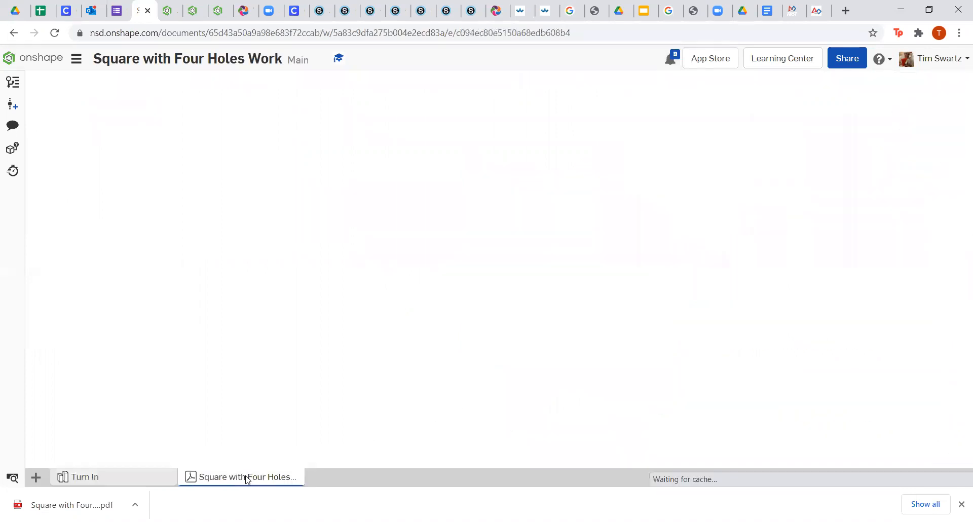
{"action": "scroll", "coordinate": [455, 268], "scroll_direction": "down", "scroll_amount": 2}
{"action": "scroll", "coordinate": [456, 268], "scroll_direction": "down", "scroll_amount": 1}
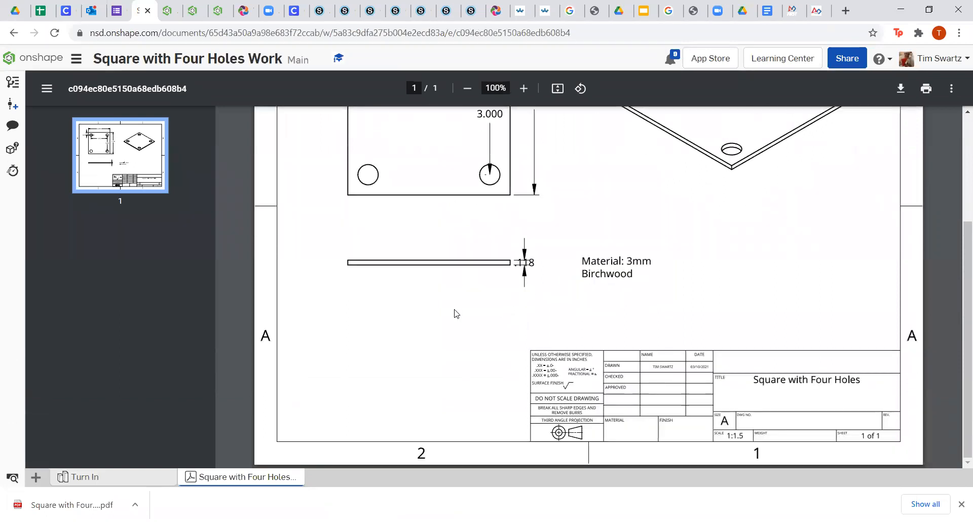
{"action": "scroll", "coordinate": [577, 267], "scroll_direction": "up", "scroll_amount": 3}
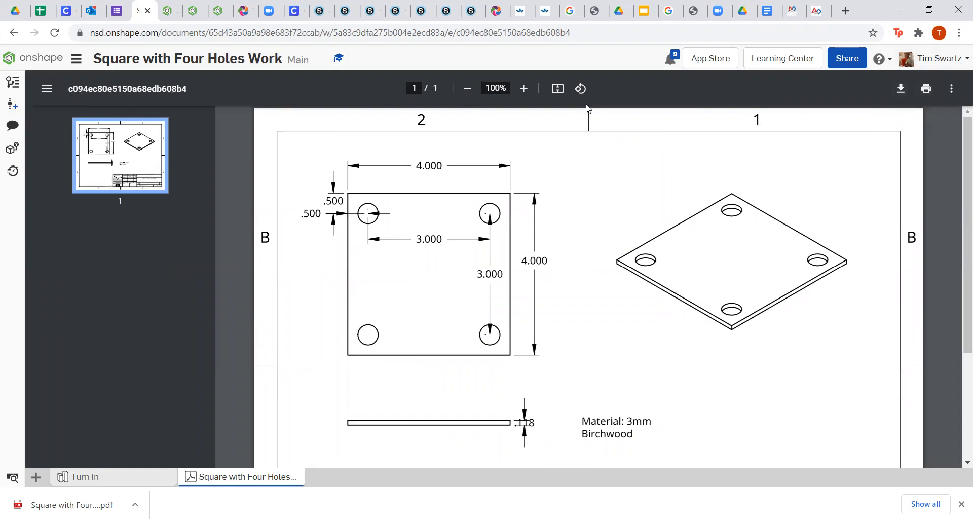
{"action": "left_click", "coordinate": [48, 61]}
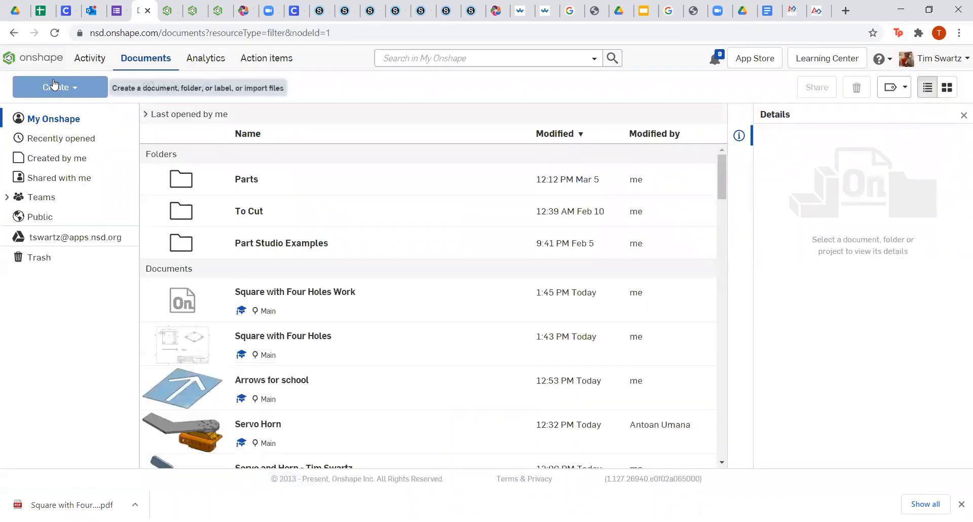
Create a new document named 'Square with Four Holes'.
{"action": "left_click", "coordinate": [61, 88]}
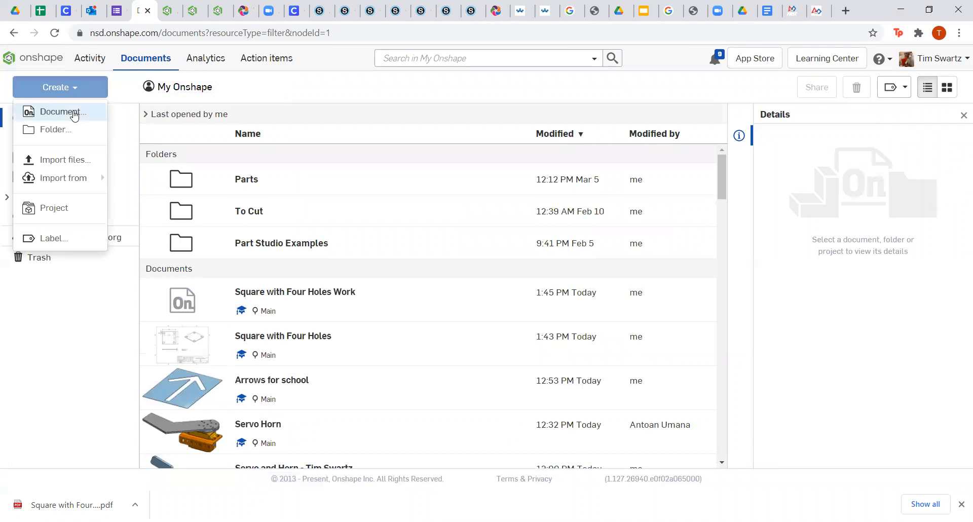
{"action": "left_click", "coordinate": [60, 111]}
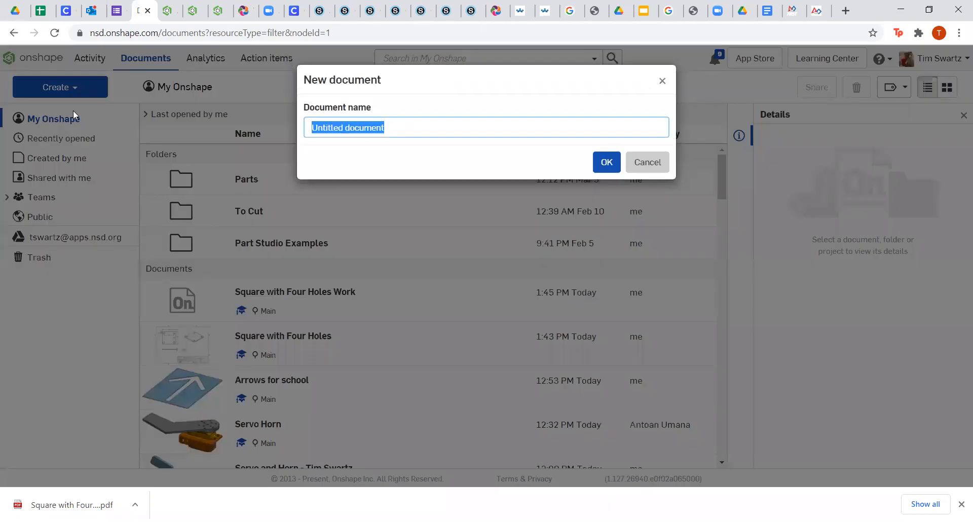
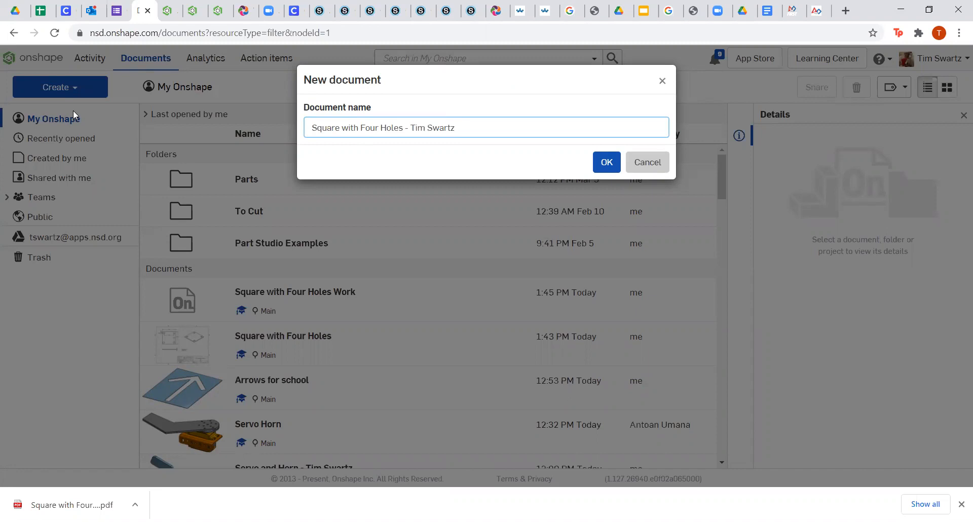
{"action": "left_click", "coordinate": [601, 162]}
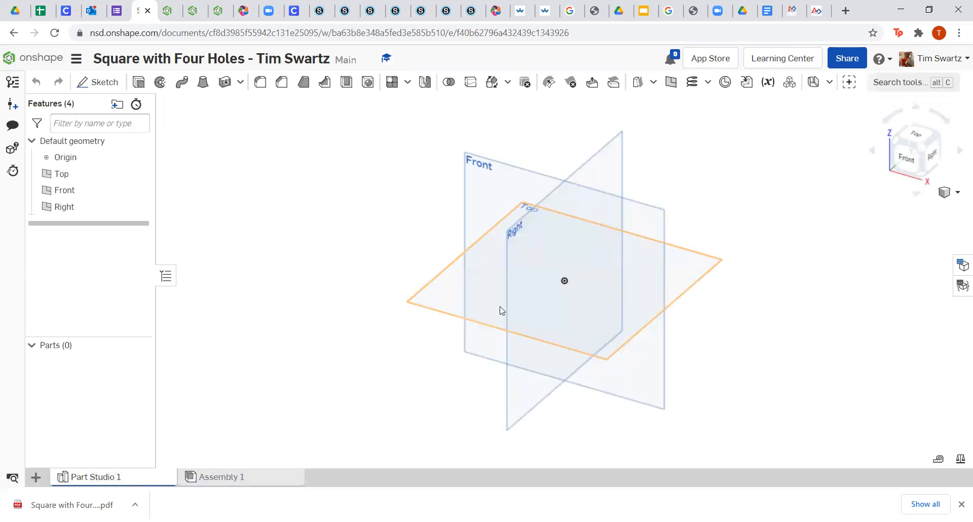
Switch to the Top view and hide the Right plane.
{"action": "left_click", "coordinate": [921, 131]}
{"action": "left_click", "coordinate": [139, 208]}
{"action": "left_click", "coordinate": [135, 190]}
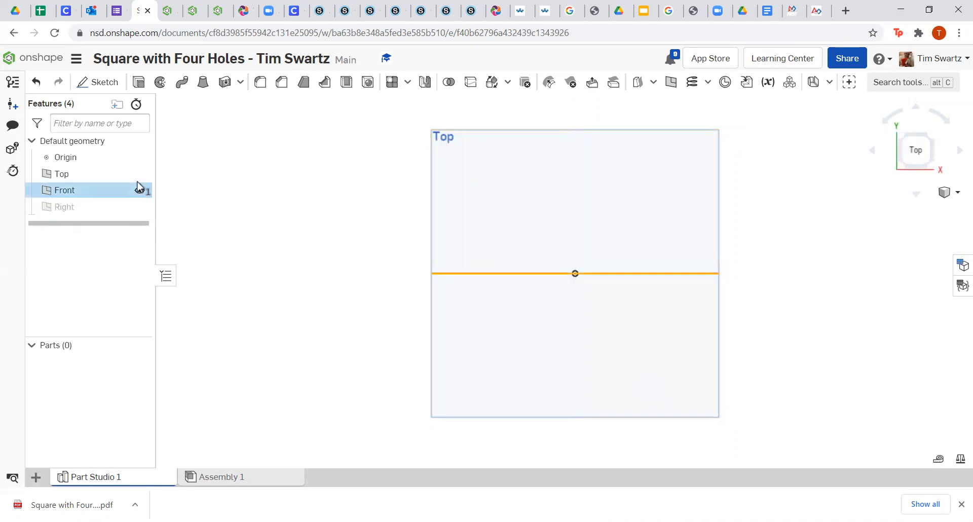
Sketch on the Top plane a center-point rectangle centred on the origin.
{"action": "left_click", "coordinate": [104, 86]}
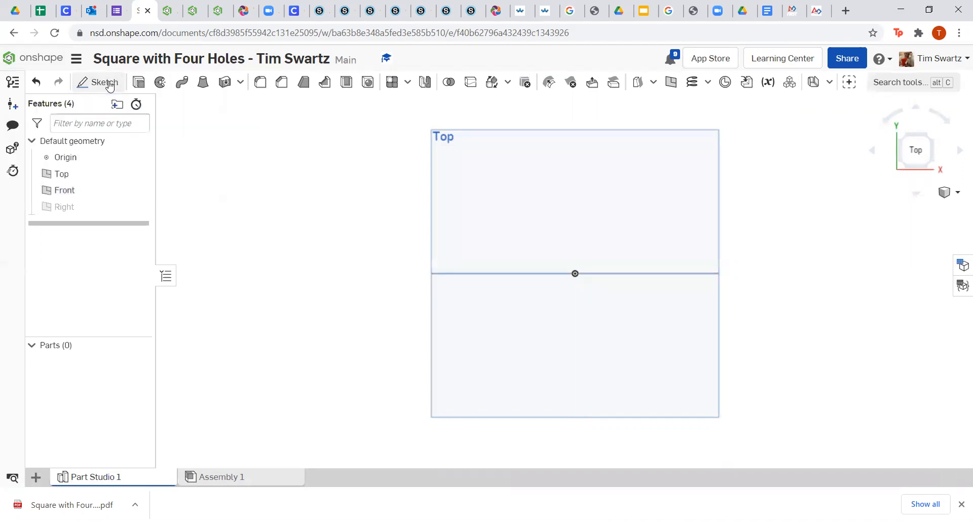
{"action": "left_click", "coordinate": [150, 81]}
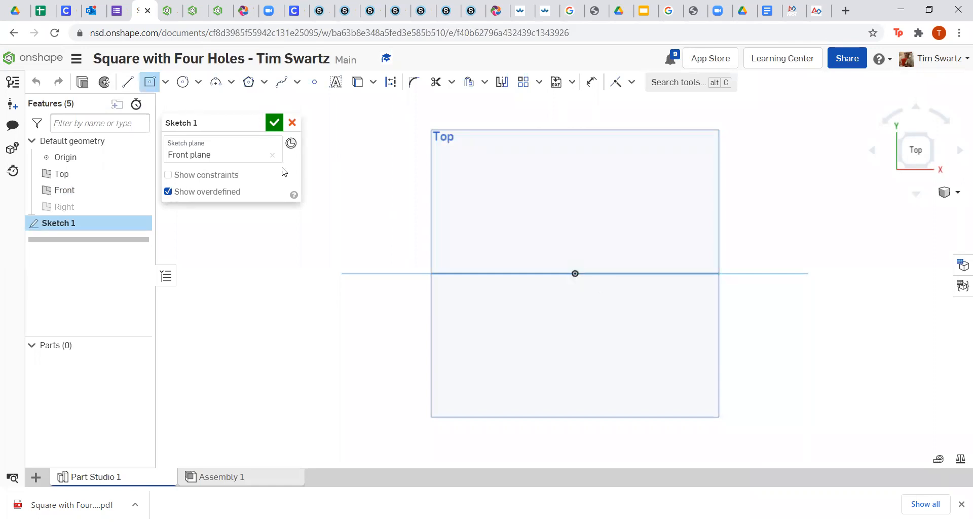
{"action": "left_click", "coordinate": [272, 155]}
{"action": "left_click", "coordinate": [525, 183]}
{"action": "left_click", "coordinate": [150, 81]}
{"action": "left_click", "coordinate": [575, 274]}
{"action": "left_click", "coordinate": [659, 349]}
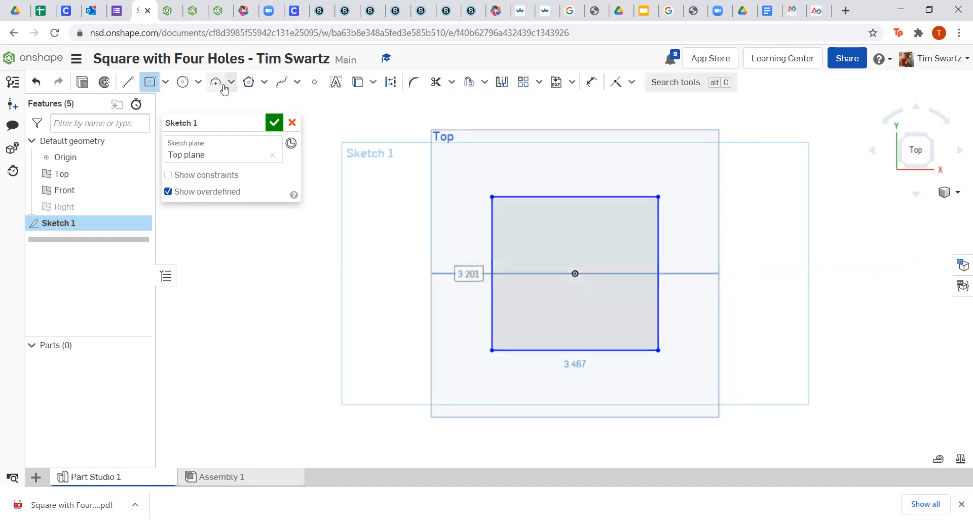
Add four circular holes near the rectangle's corners and accept the sketch.
{"action": "left_click", "coordinate": [183, 82]}
{"action": "left_click_drag", "start_coordinate": [518, 227], "coordinate": [533, 227]}
{"action": "left_click_drag", "start_coordinate": [620, 236], "coordinate": [637, 236]}
{"action": "left_click_drag", "start_coordinate": [636, 323], "coordinate": [650, 323]}
{"action": "left_click_drag", "start_coordinate": [519, 316], "coordinate": [535, 316]}
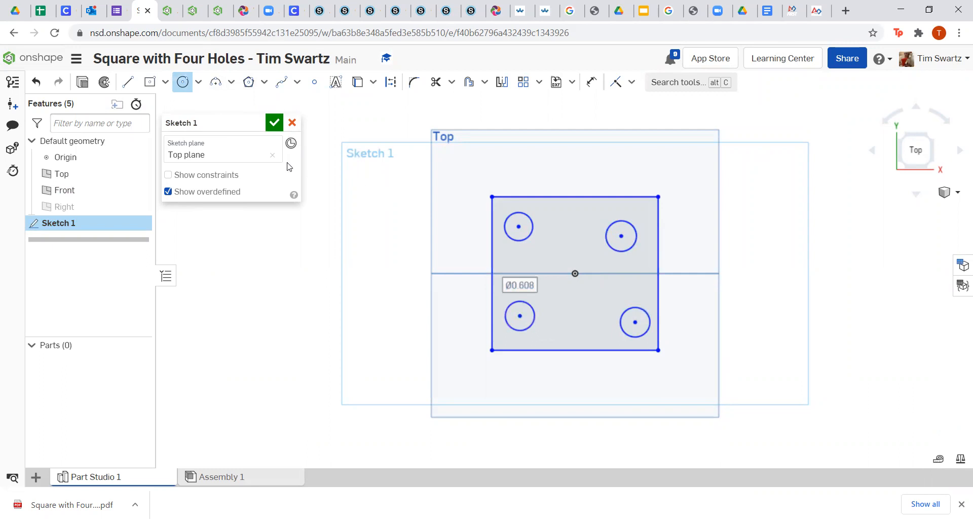
{"action": "right_click", "coordinate": [321, 151]}
{"action": "left_click", "coordinate": [357, 161]}
{"action": "key", "text": "Escape"}
{"action": "left_click", "coordinate": [274, 122]}
Extrude the sketch face 1 in to create Part 1.
{"action": "left_click", "coordinate": [139, 82]}
{"action": "left_click", "coordinate": [563, 232]}
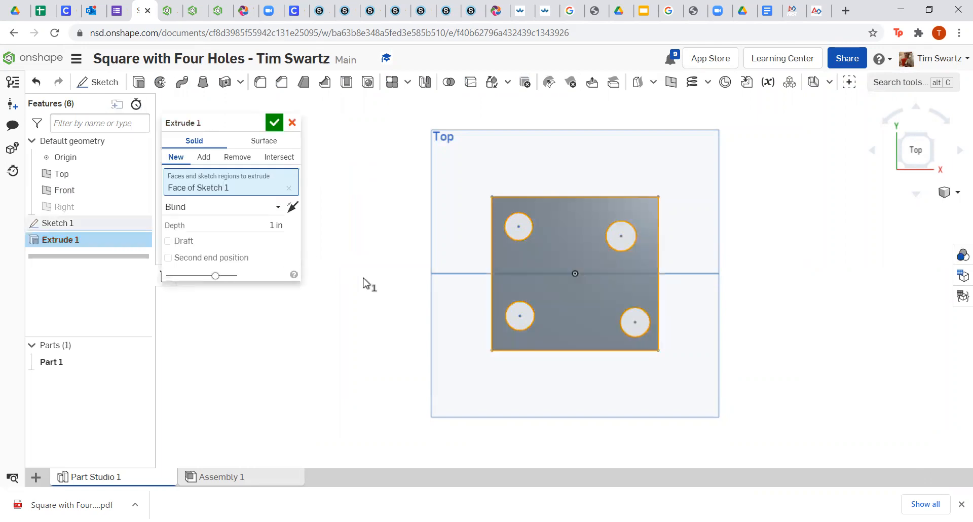
{"action": "left_click", "coordinate": [272, 125]}
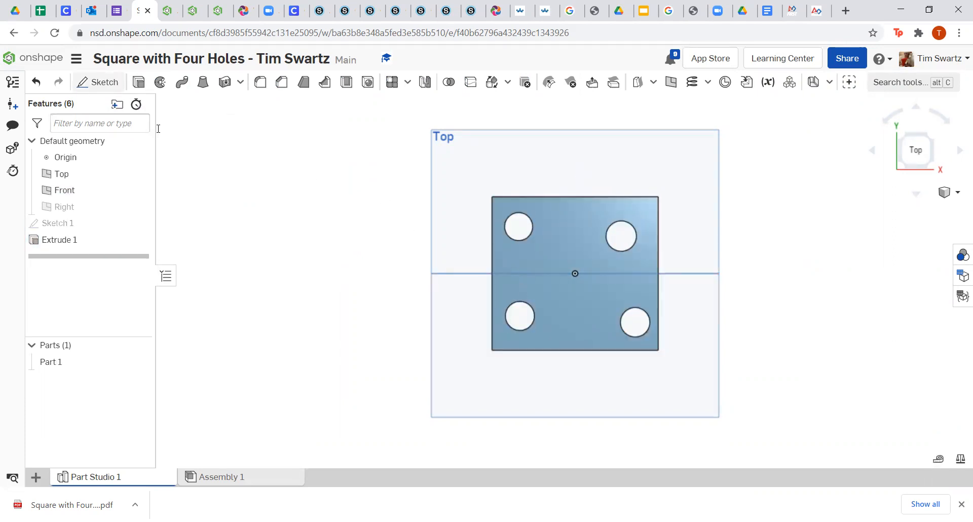
Save a version of the document named Final.
{"action": "left_click", "coordinate": [13, 107]}
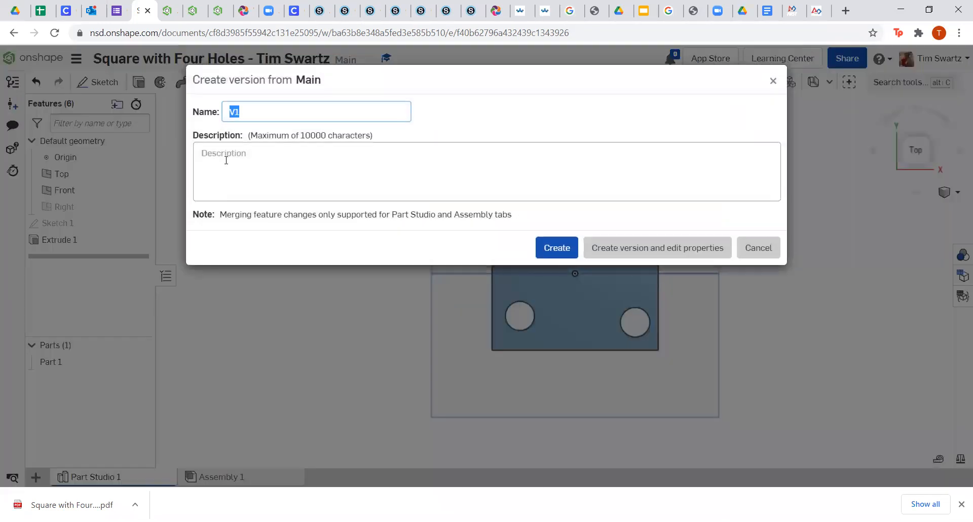
{"action": "type", "text": "Final"}
{"action": "key", "text": "Return"}
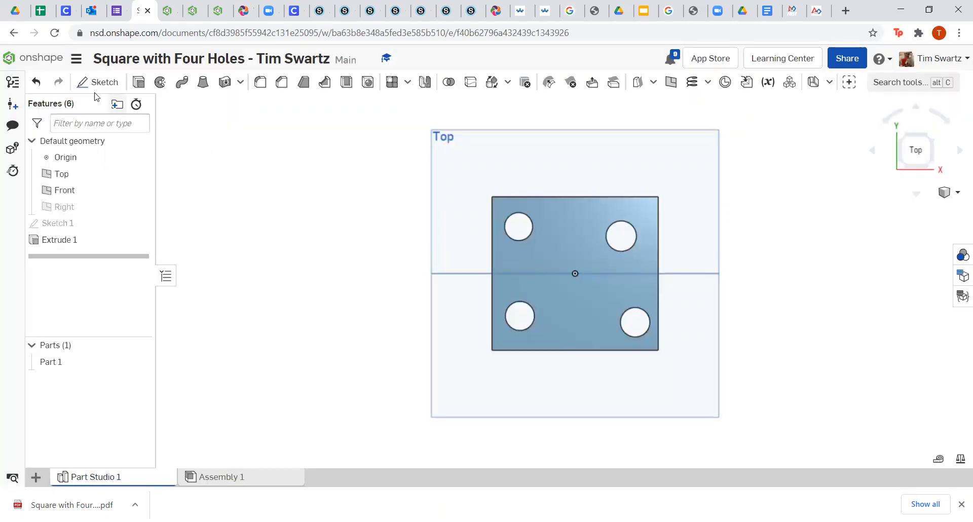
Reopen the Square with Four Holes Work document at its Turn In part studio.
{"action": "left_click", "coordinate": [51, 61]}
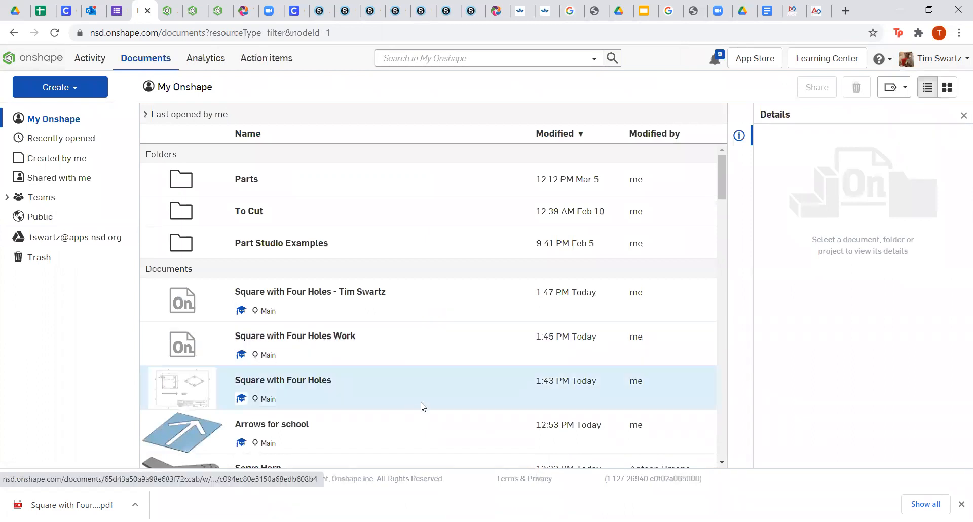
{"action": "left_click", "coordinate": [282, 337]}
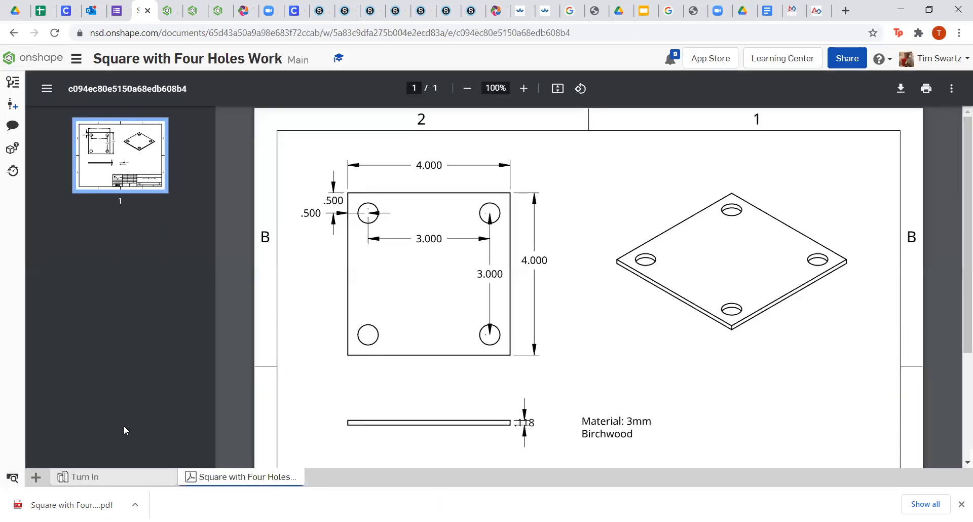
{"action": "left_click", "coordinate": [107, 479]}
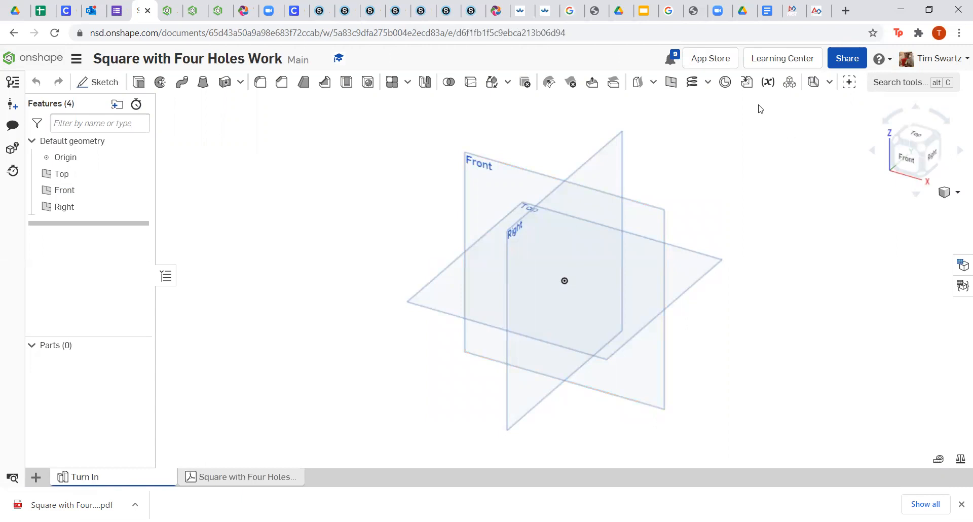
Derive Part 1 from the Square with Four Holes document into Turn In.
{"action": "left_click", "coordinate": [746, 83]}
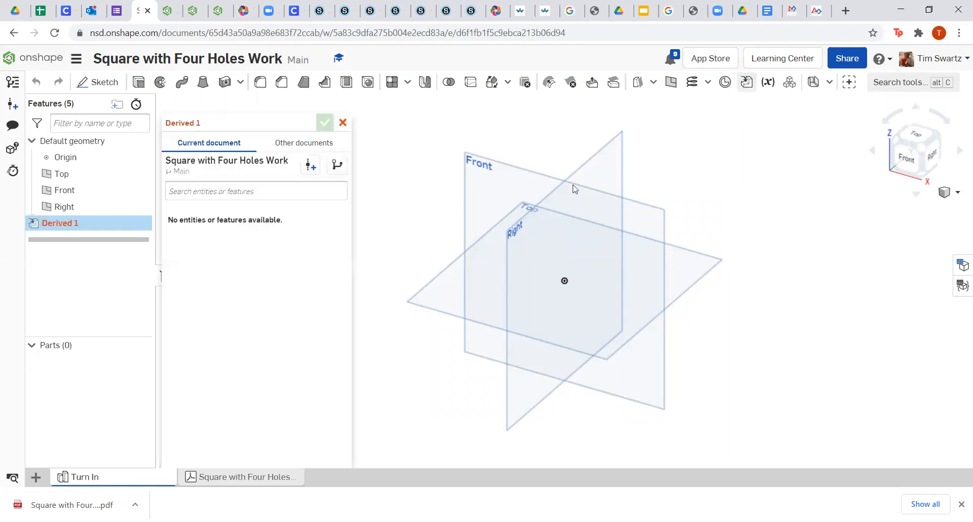
{"action": "left_click", "coordinate": [289, 144]}
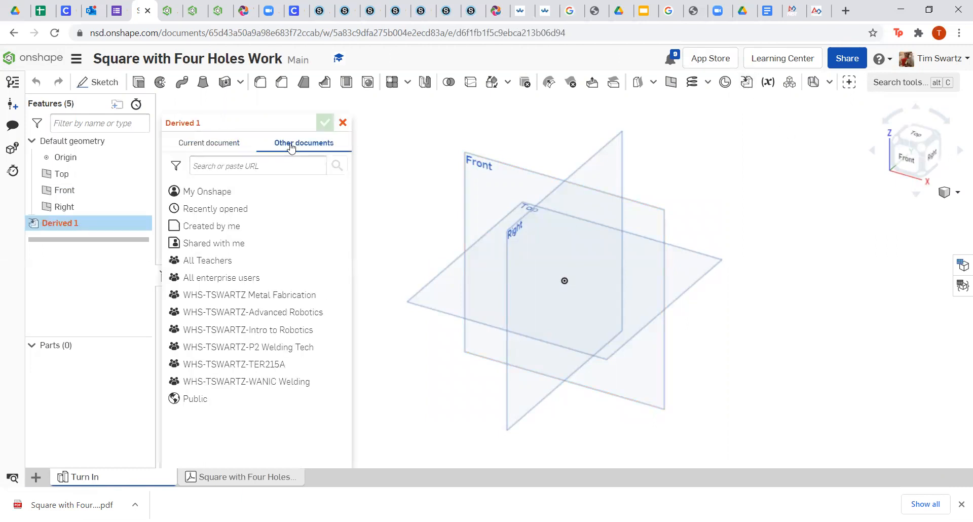
{"action": "left_click", "coordinate": [228, 192]}
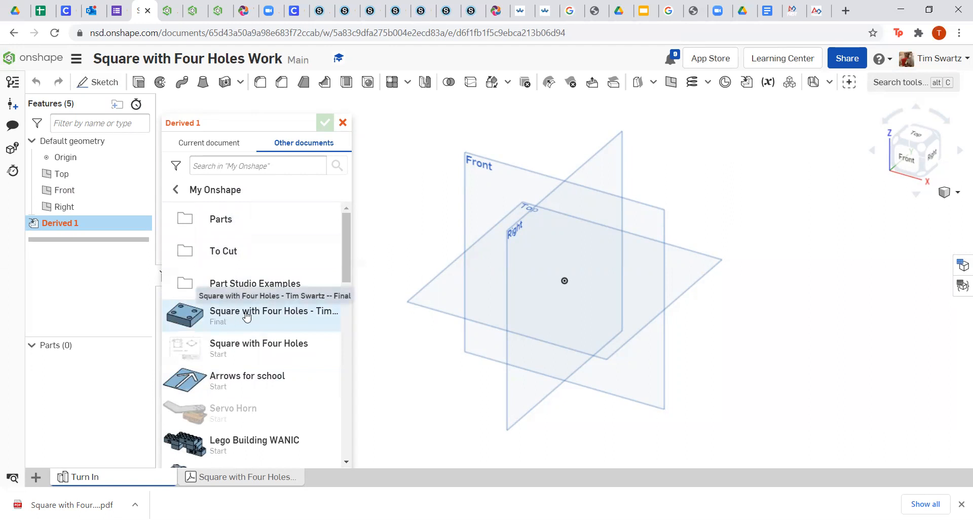
{"action": "left_click", "coordinate": [237, 313]}
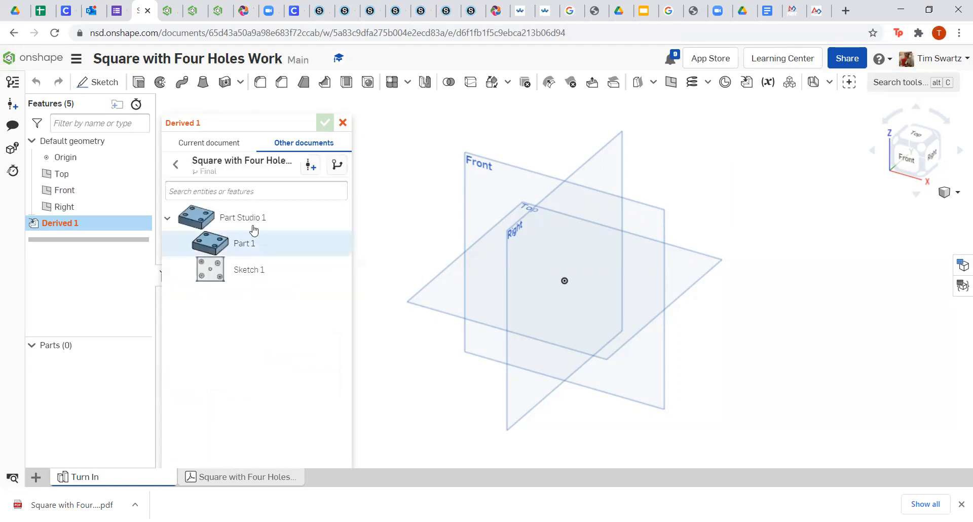
{"action": "left_click", "coordinate": [240, 245]}
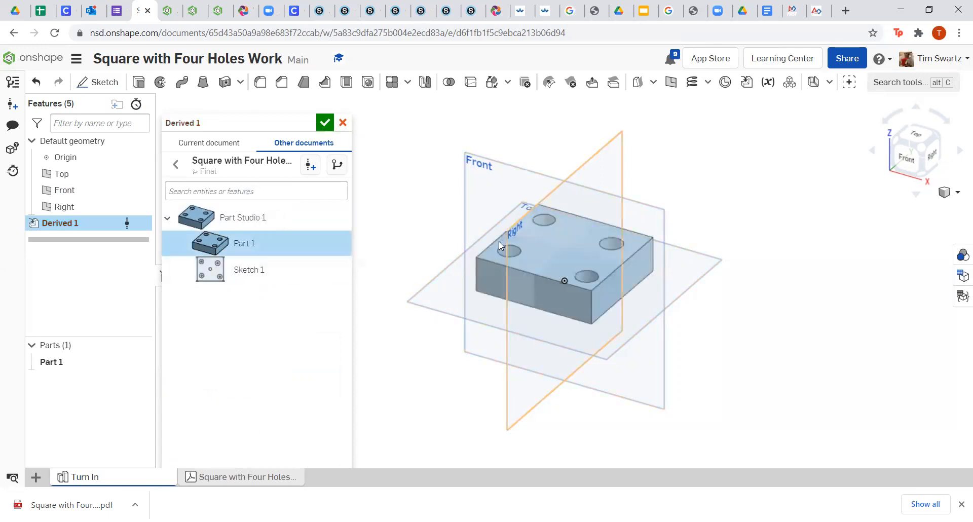
{"action": "left_click", "coordinate": [324, 124]}
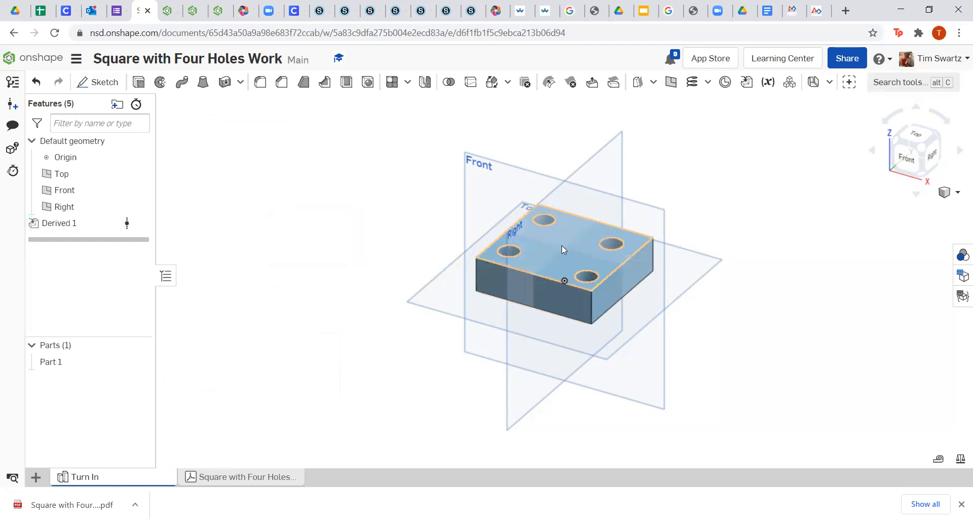
{"action": "left_click", "coordinate": [529, 259]}
{"action": "left_click", "coordinate": [394, 215]}
In Top view, translate the plate by XYZ to X = -5.47 in.
{"action": "left_click", "coordinate": [916, 134]}
{"action": "scroll", "coordinate": [599, 298], "scroll_direction": "down", "scroll_amount": 3}
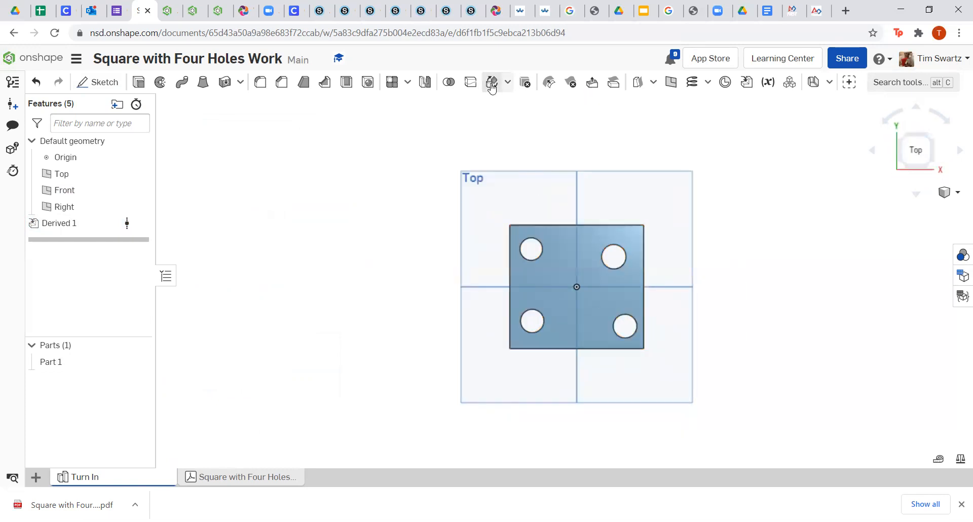
{"action": "left_click", "coordinate": [492, 86]}
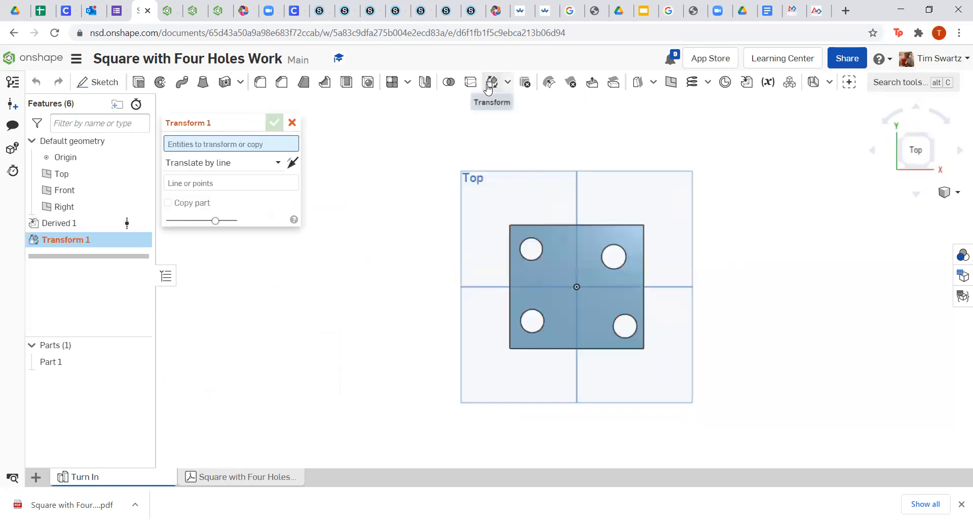
{"action": "left_click", "coordinate": [562, 269]}
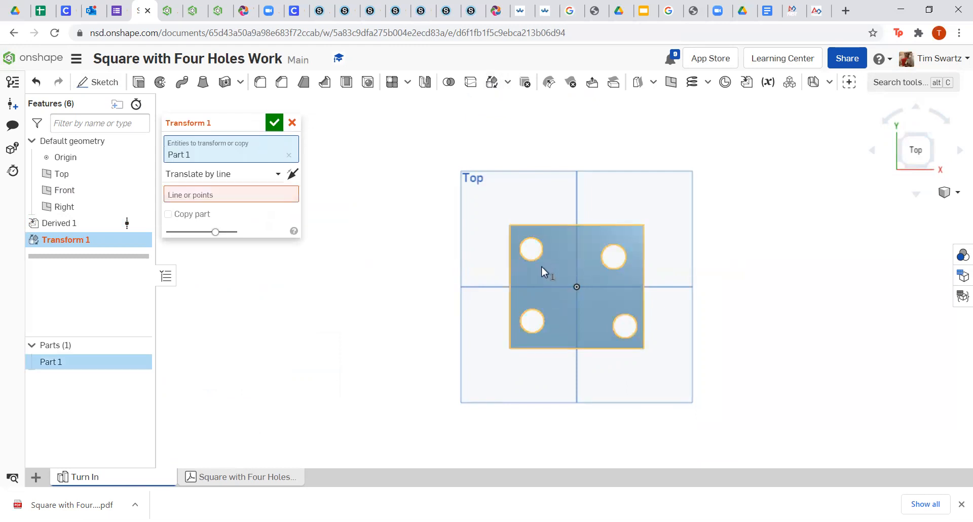
{"action": "left_click", "coordinate": [269, 175]}
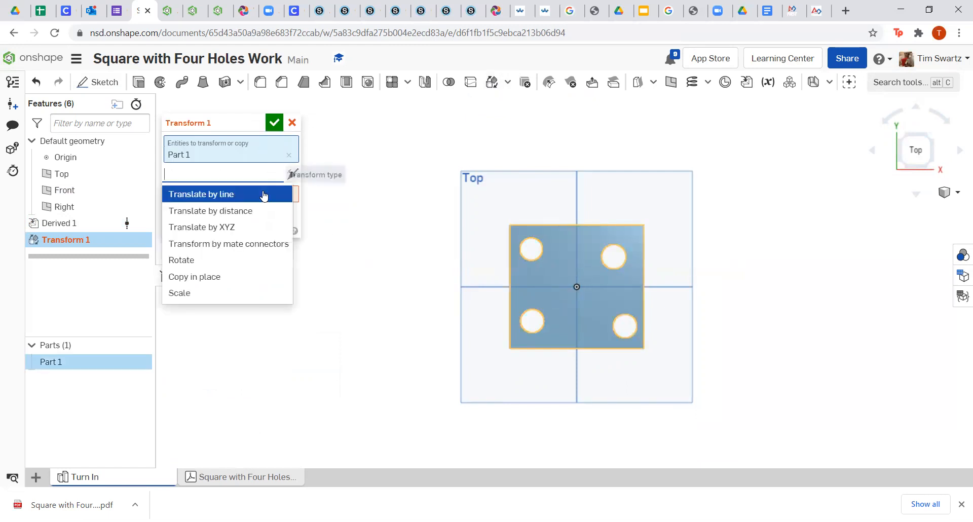
{"action": "left_click", "coordinate": [226, 228]}
{"action": "left_click_drag", "start_coordinate": [617, 290], "coordinate": [408, 290]}
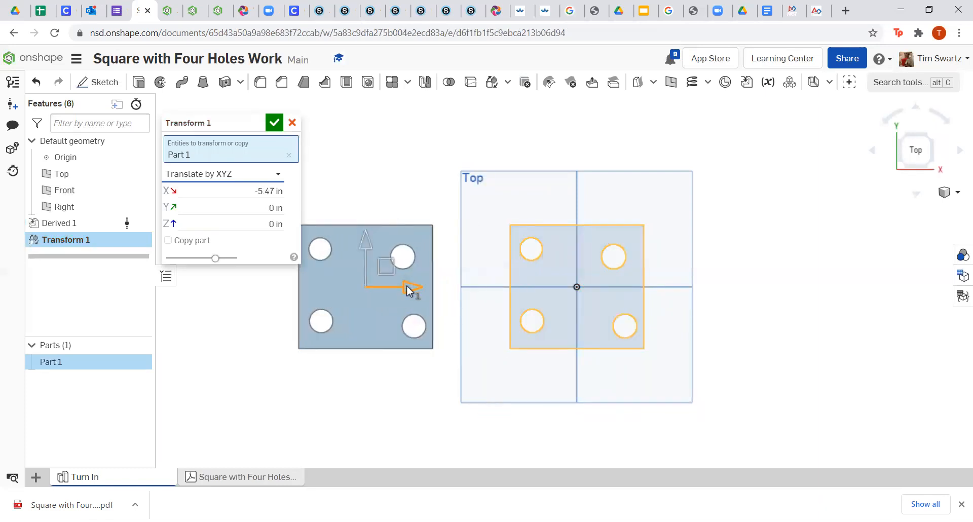
{"action": "left_click", "coordinate": [274, 122]}
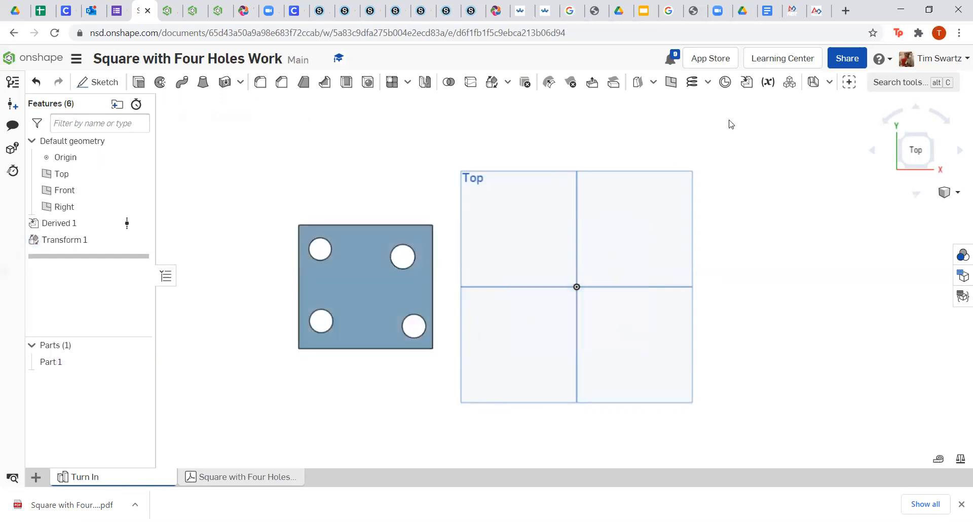
Derive Part 1 from Arrows for school, creating its version V1 first.
{"action": "left_click", "coordinate": [746, 83]}
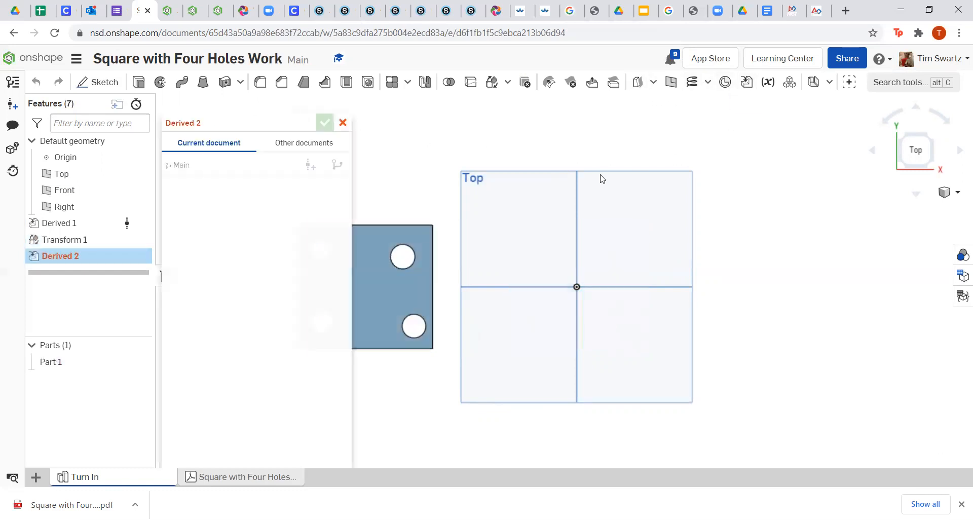
{"action": "left_click", "coordinate": [295, 143]}
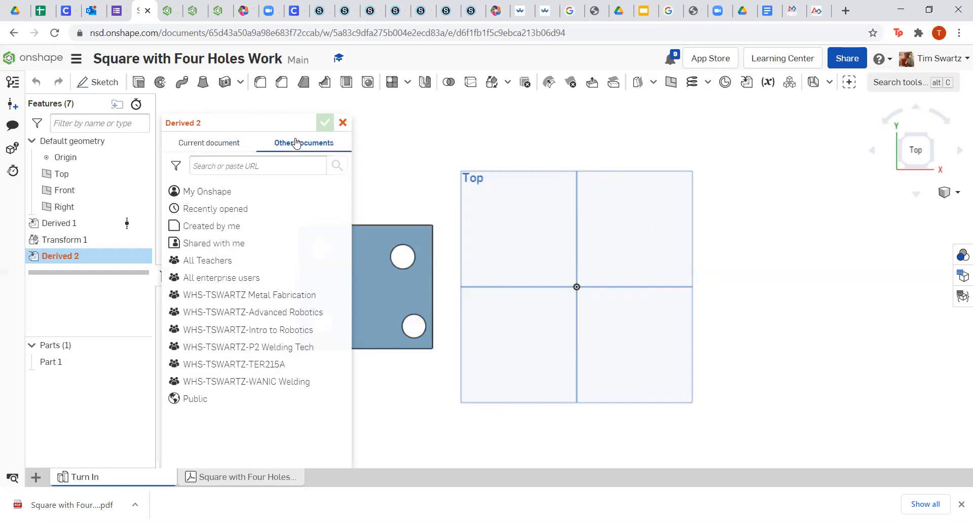
{"action": "left_click", "coordinate": [244, 191]}
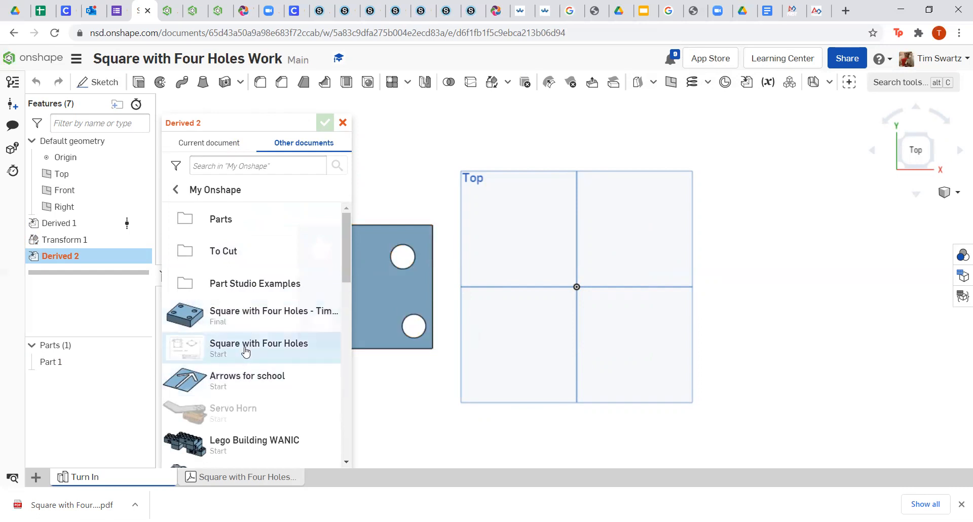
{"action": "left_click", "coordinate": [247, 377]}
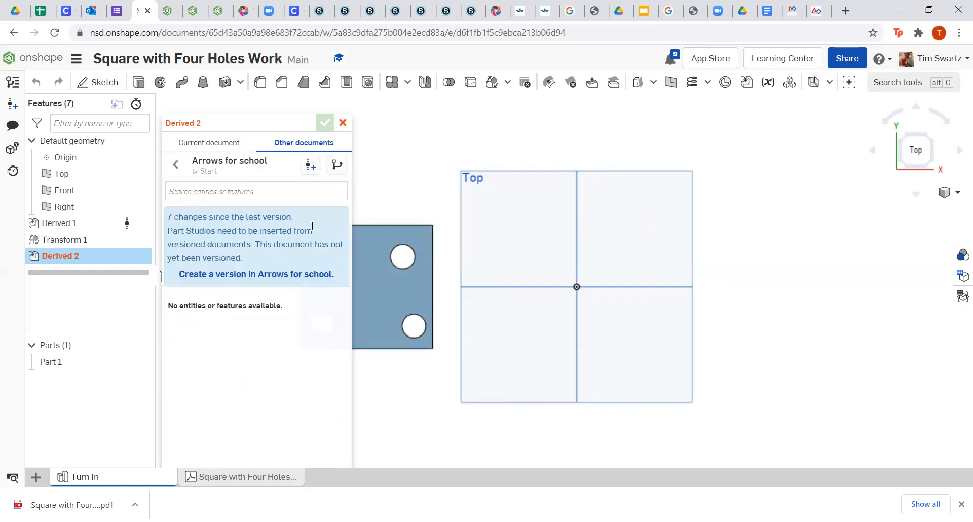
{"action": "left_click", "coordinate": [250, 276]}
{"action": "left_click", "coordinate": [539, 245]}
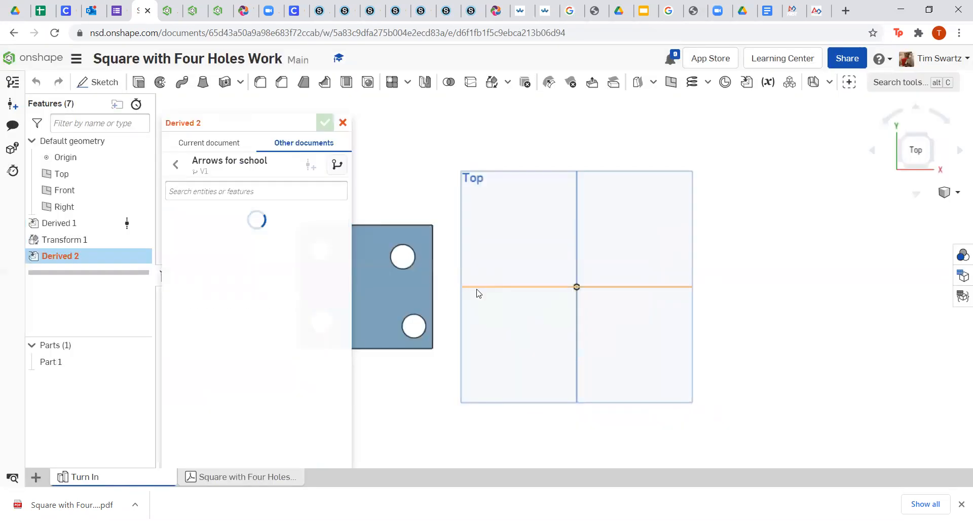
{"action": "left_click", "coordinate": [256, 249]}
{"action": "scroll", "coordinate": [601, 283], "scroll_direction": "down", "scroll_amount": 5}
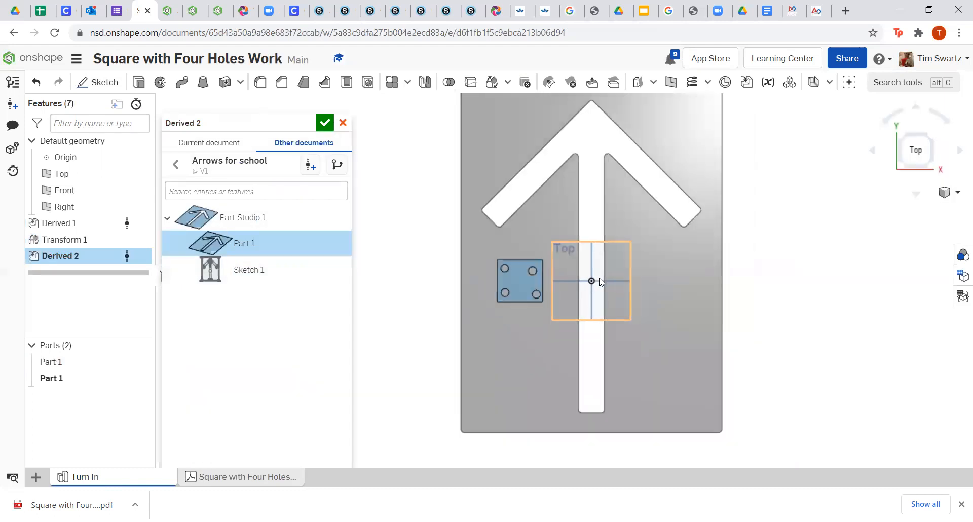
{"action": "left_click", "coordinate": [325, 123]}
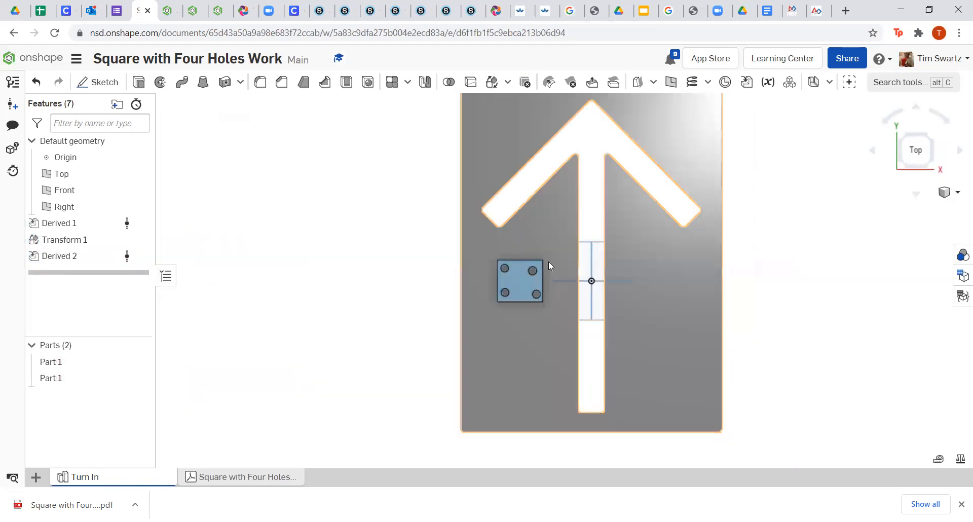
Translate the arrow part by XYZ 7.2 in along X.
{"action": "left_click", "coordinate": [489, 82]}
{"action": "left_click", "coordinate": [500, 154]}
{"action": "left_click", "coordinate": [272, 173]}
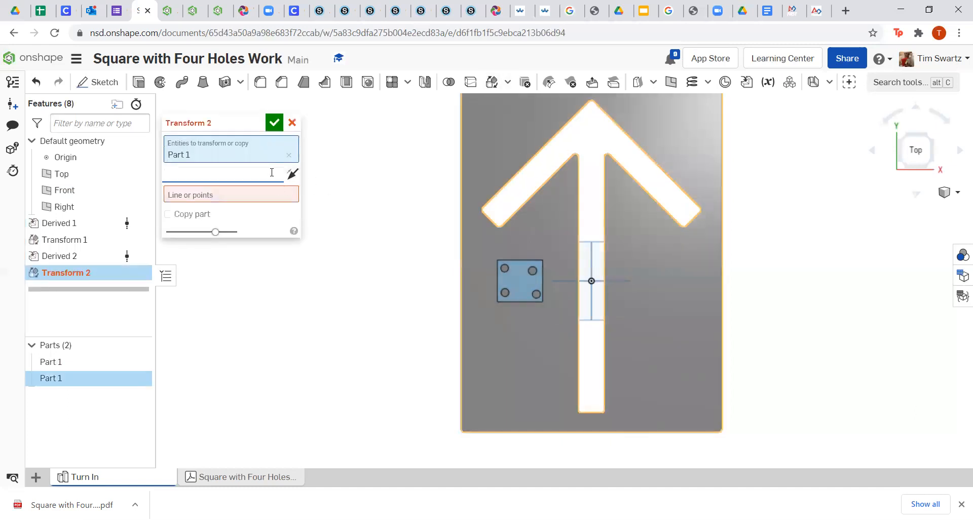
{"action": "left_click", "coordinate": [249, 227]}
{"action": "left_click_drag", "start_coordinate": [638, 256], "coordinate": [733, 261]}
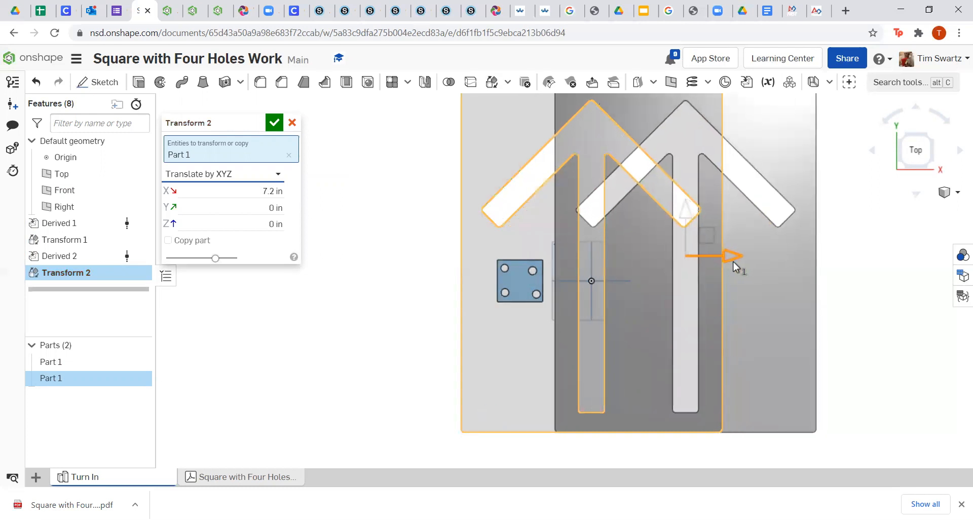
{"action": "left_click", "coordinate": [274, 122]}
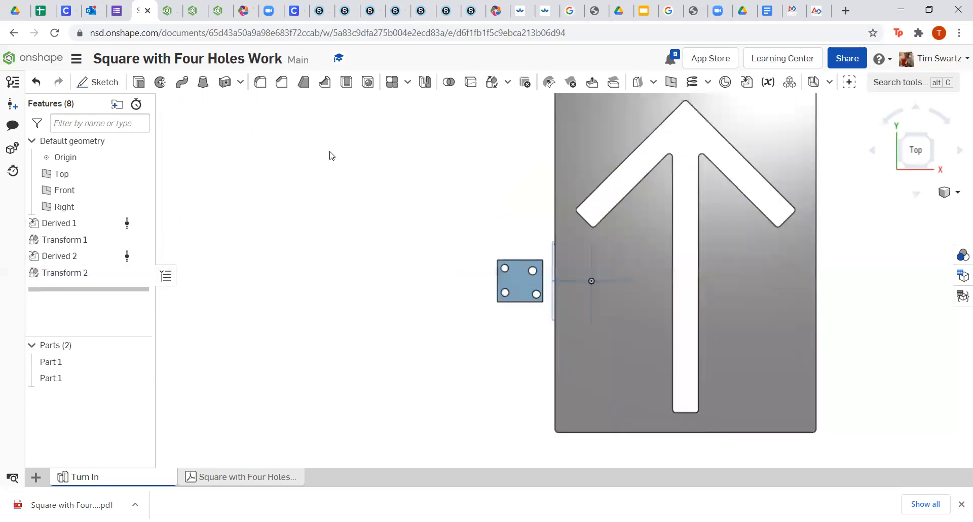
{"action": "scroll", "coordinate": [420, 246], "scroll_direction": "down", "scroll_amount": 2}
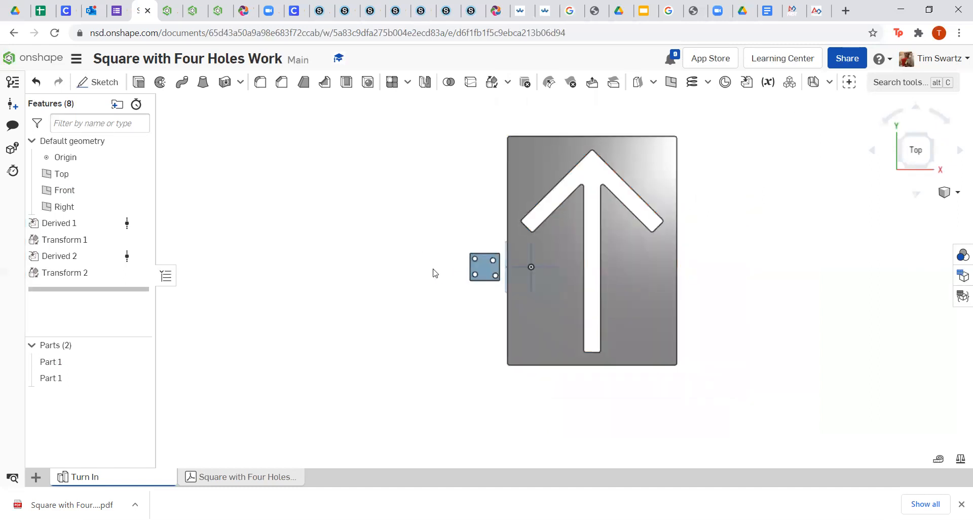
Box-select both parts and export them in RHINO format, downloading Turn In.3dm.
{"action": "scroll", "coordinate": [432, 271], "scroll_direction": "down", "scroll_amount": 2}
{"action": "left_click_drag", "start_coordinate": [326, 131], "coordinate": [766, 398]}
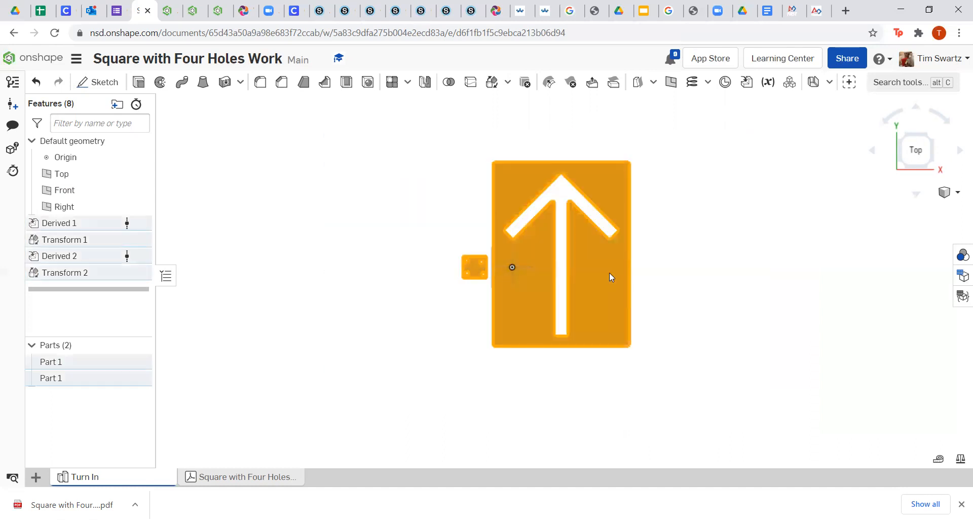
{"action": "right_click", "coordinate": [610, 273]}
{"action": "left_click", "coordinate": [638, 125]}
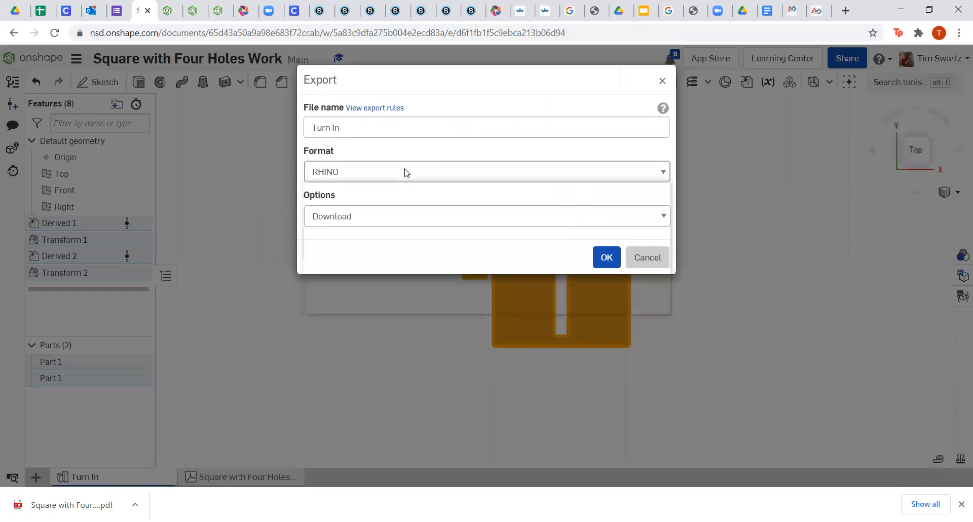
{"action": "left_click", "coordinate": [404, 170]}
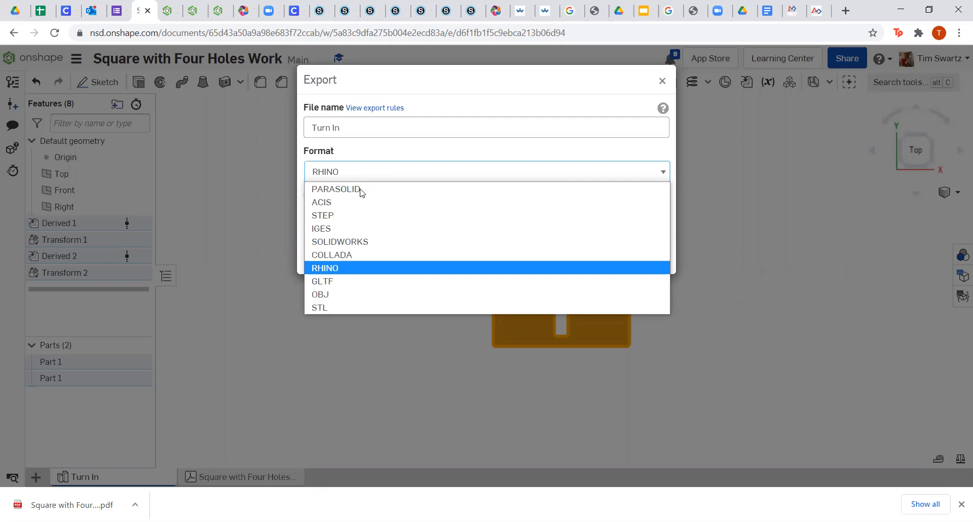
{"action": "left_click", "coordinate": [344, 269]}
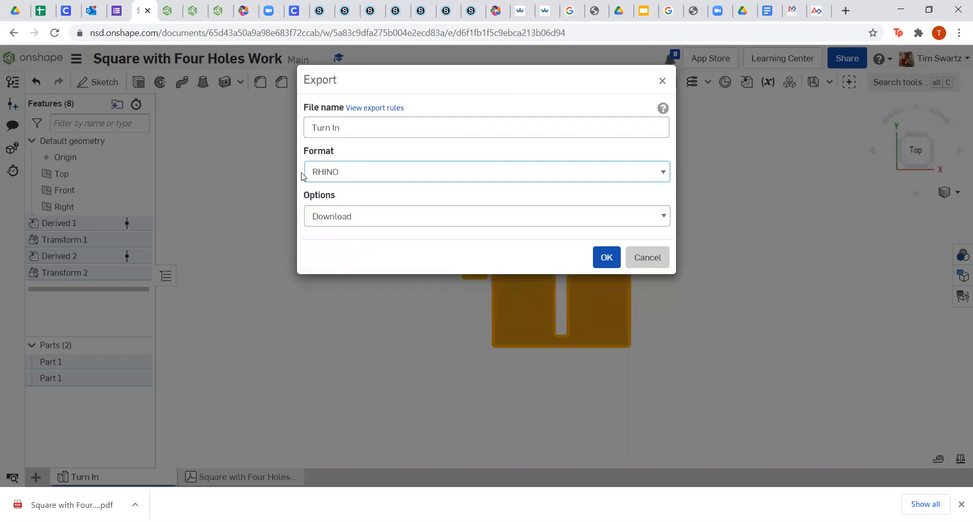
{"action": "left_click", "coordinate": [604, 257]}
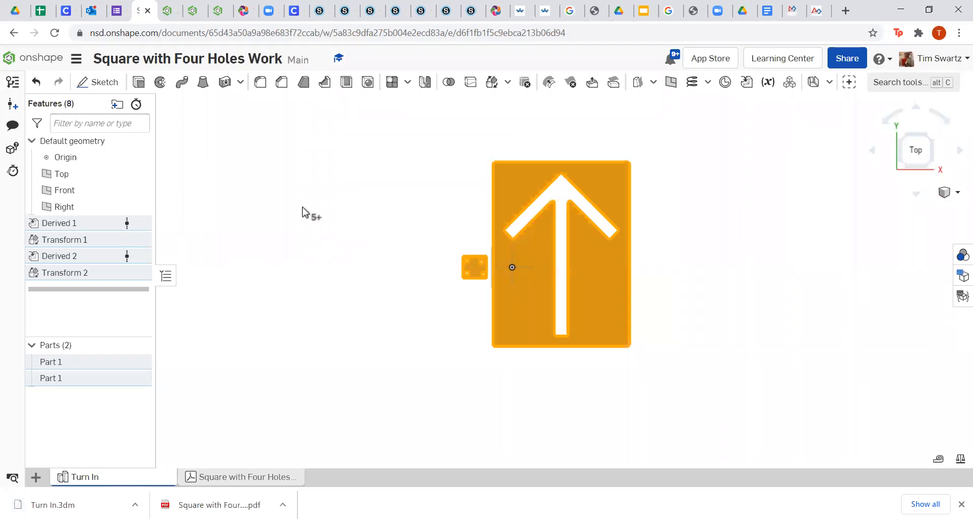
{"action": "left_click", "coordinate": [303, 249]}
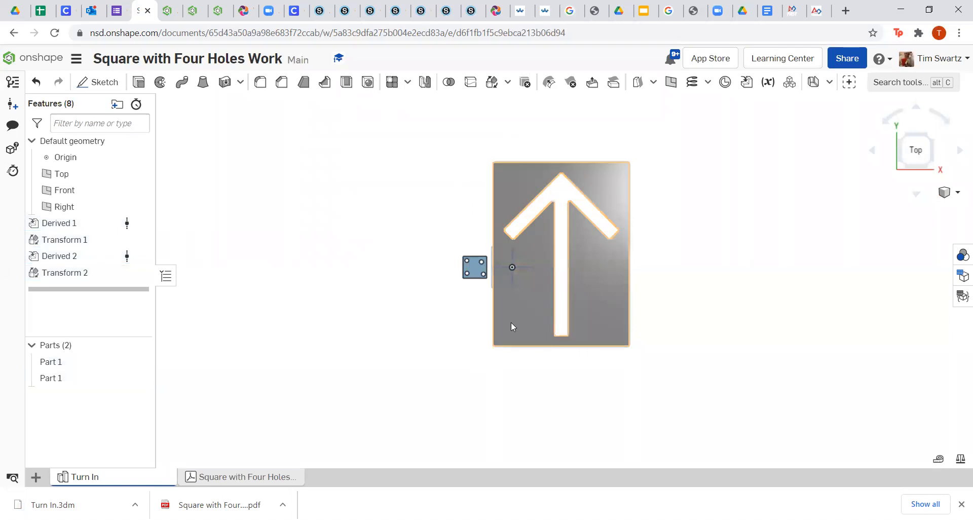
{"action": "right_click_drag", "start_coordinate": [602, 330], "coordinate": [609, 310]}
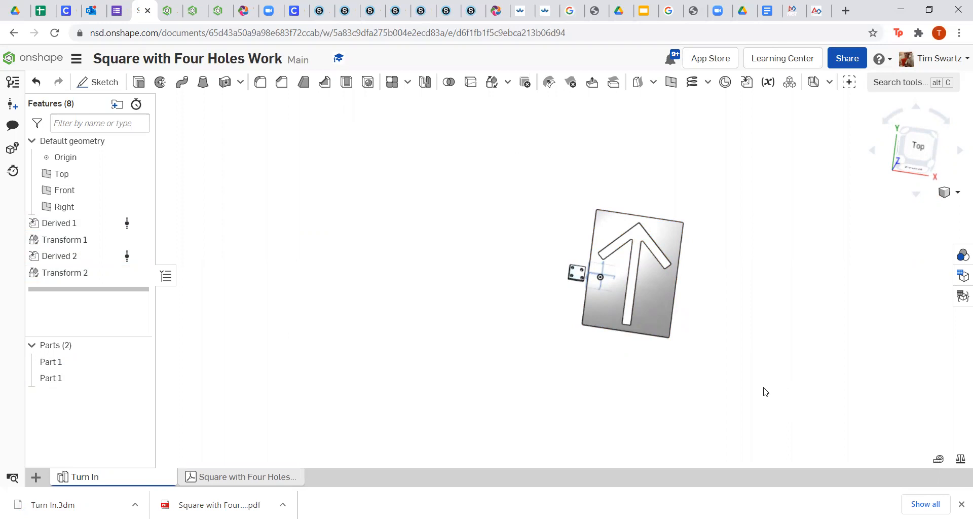
{"action": "scroll", "coordinate": [761, 388], "scroll_direction": "up", "scroll_amount": 2}
{"action": "scroll", "coordinate": [674, 342], "scroll_direction": "up", "scroll_amount": 3}
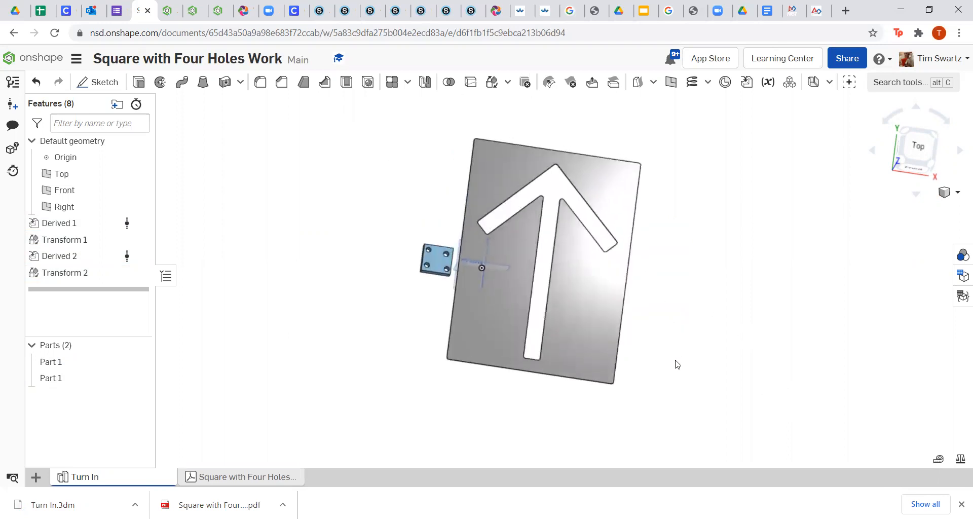